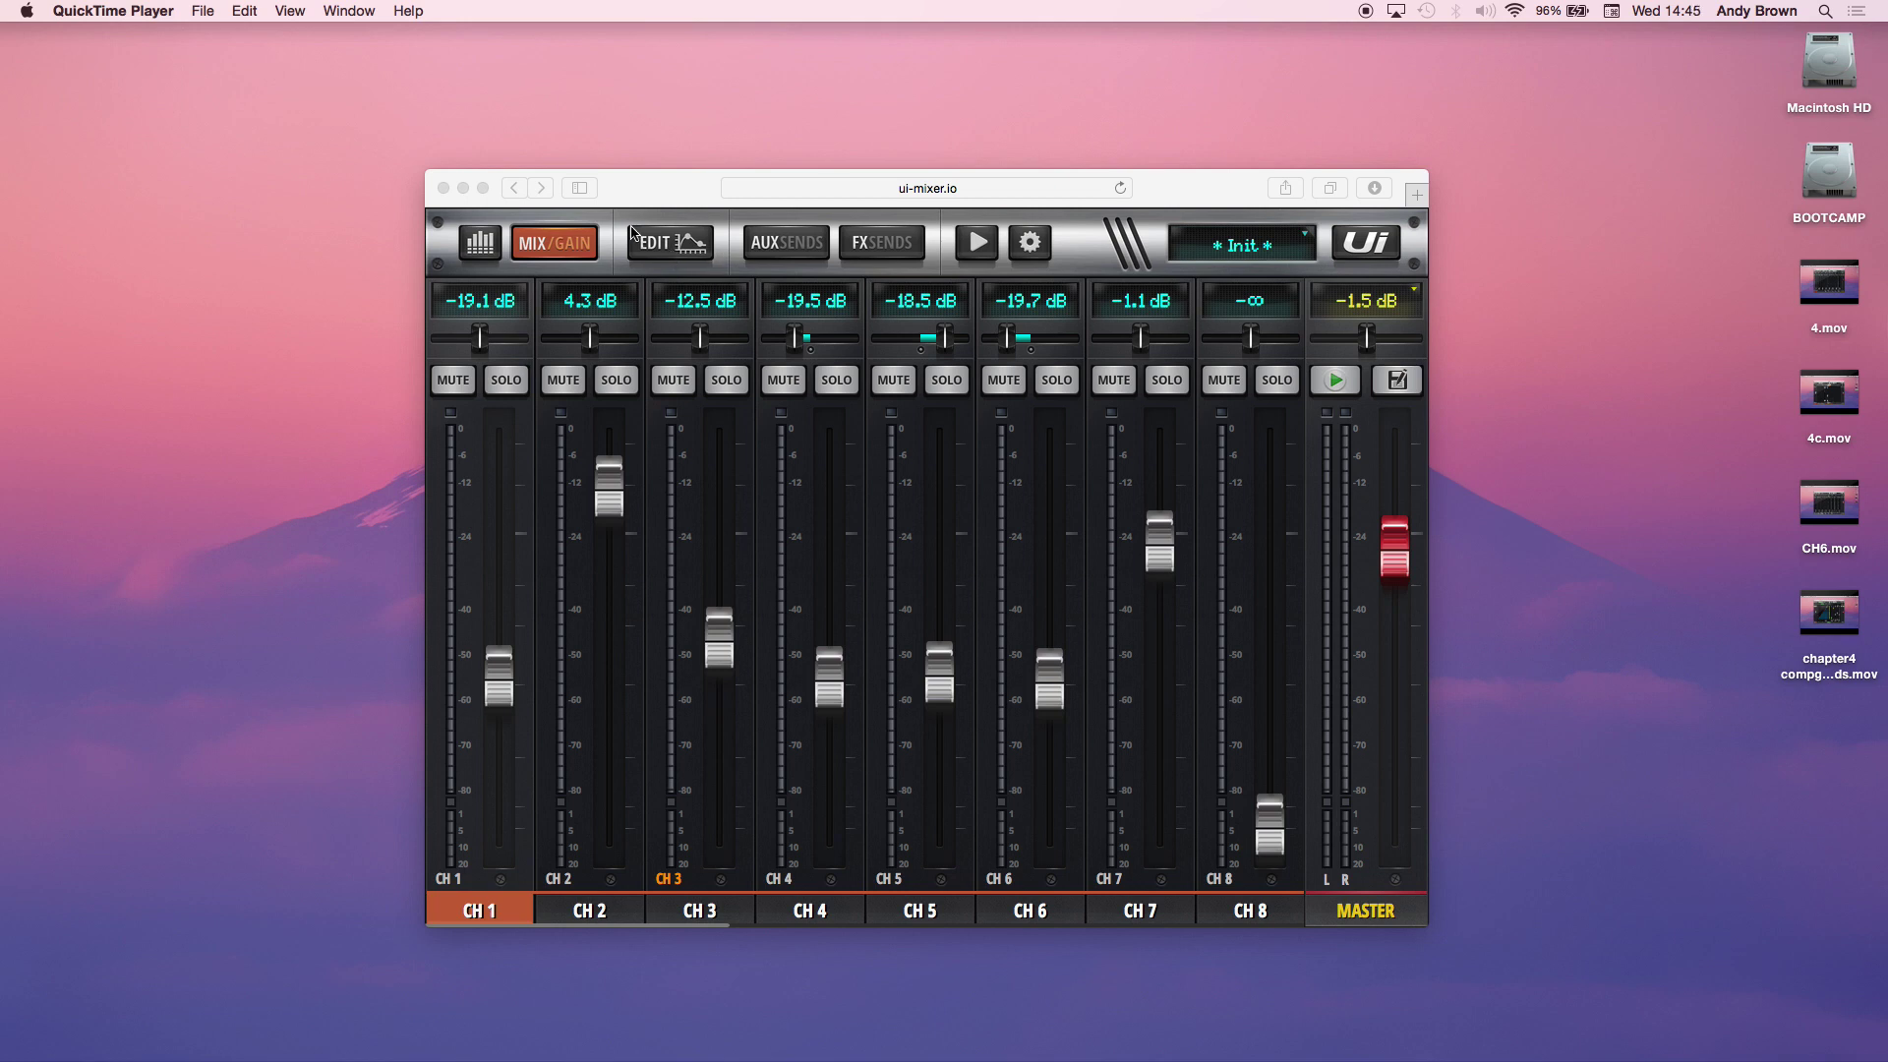
# - Bring the Safari window with the Soundcraft Ui eight-channel mix page to the front
pyautogui.click(569, 245)
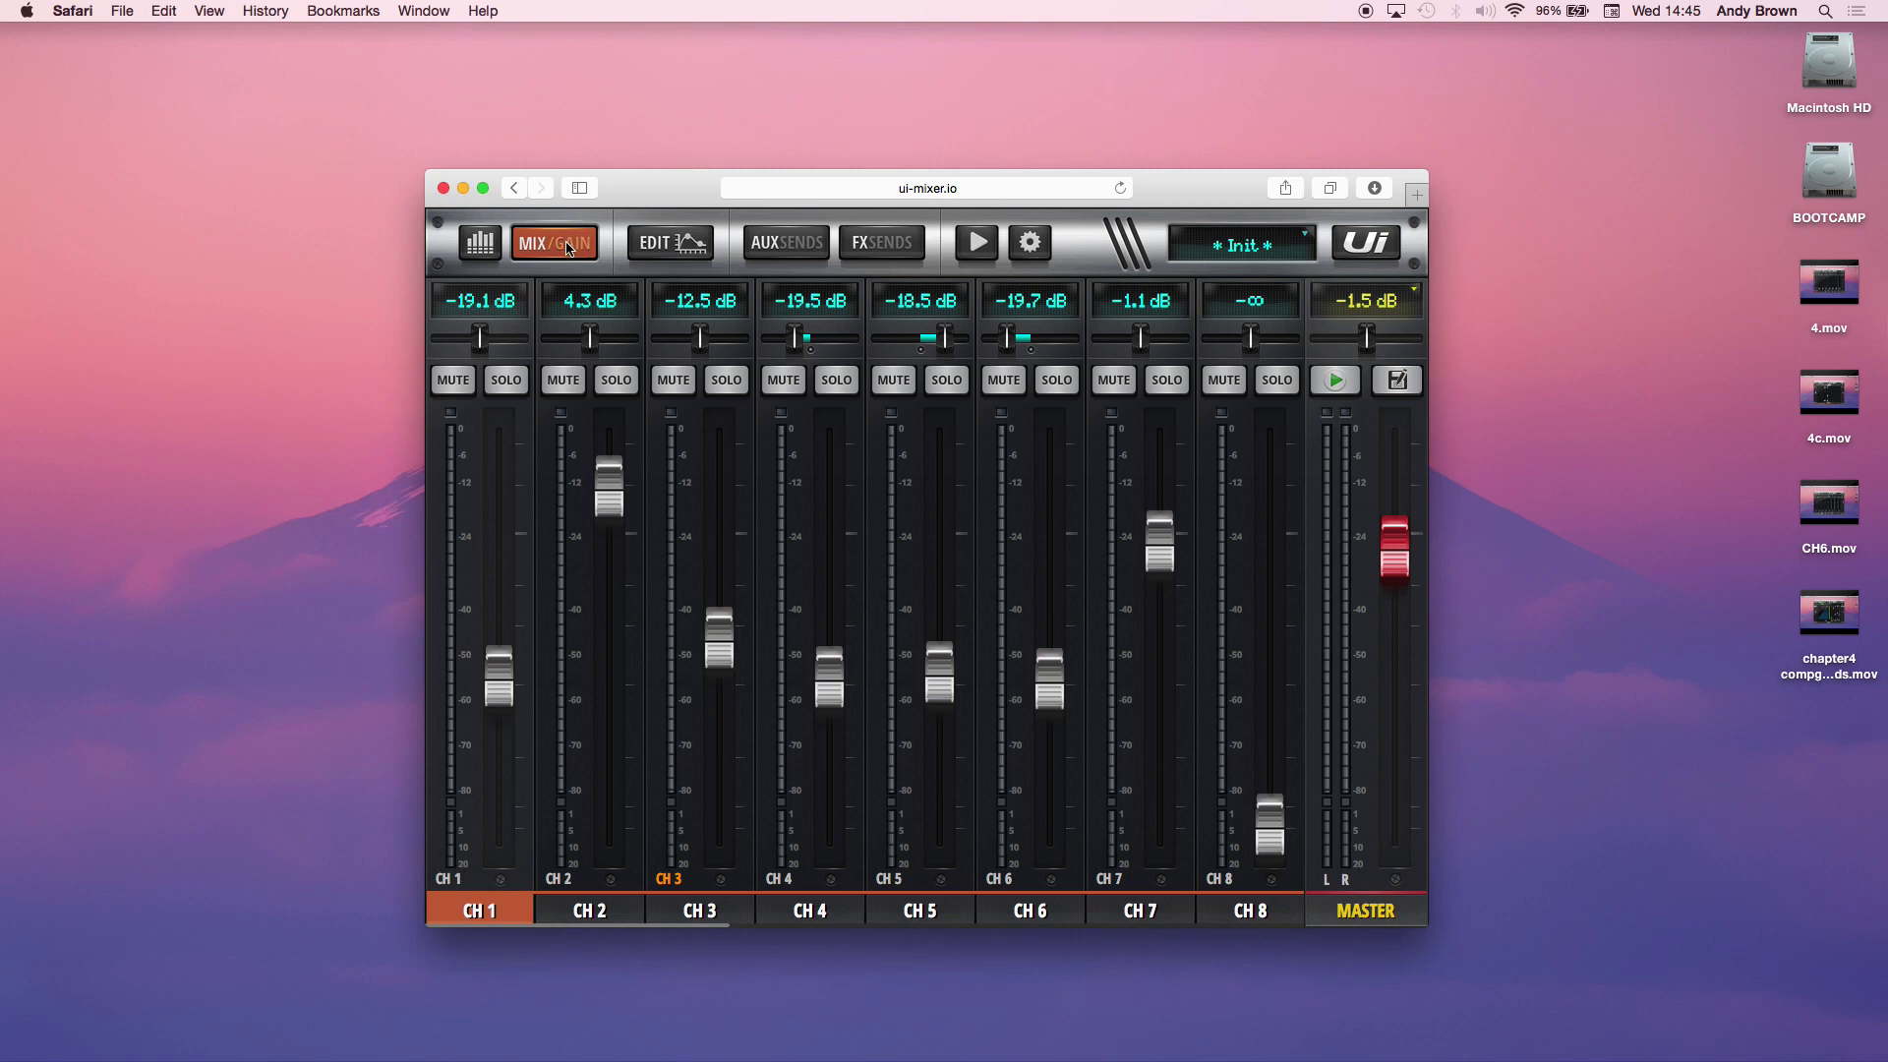
pyautogui.click(569, 245)
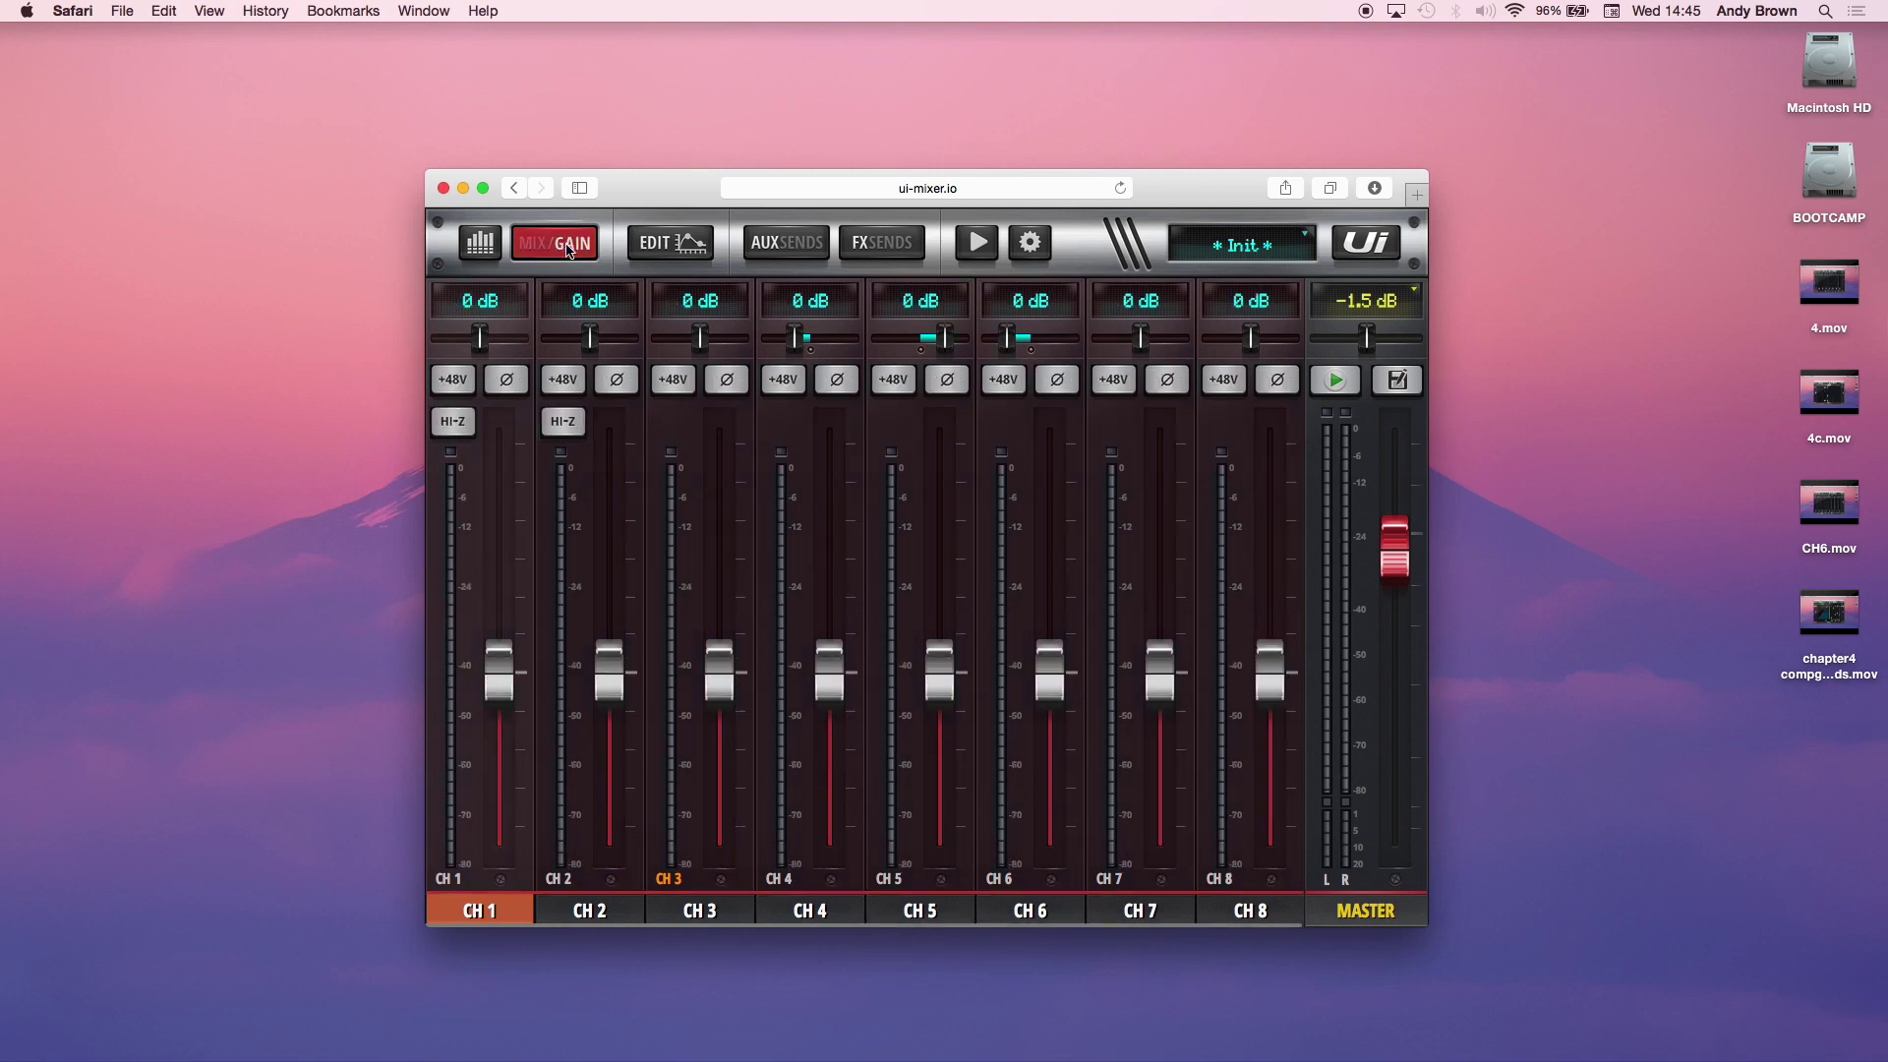
pyautogui.click(454, 422)
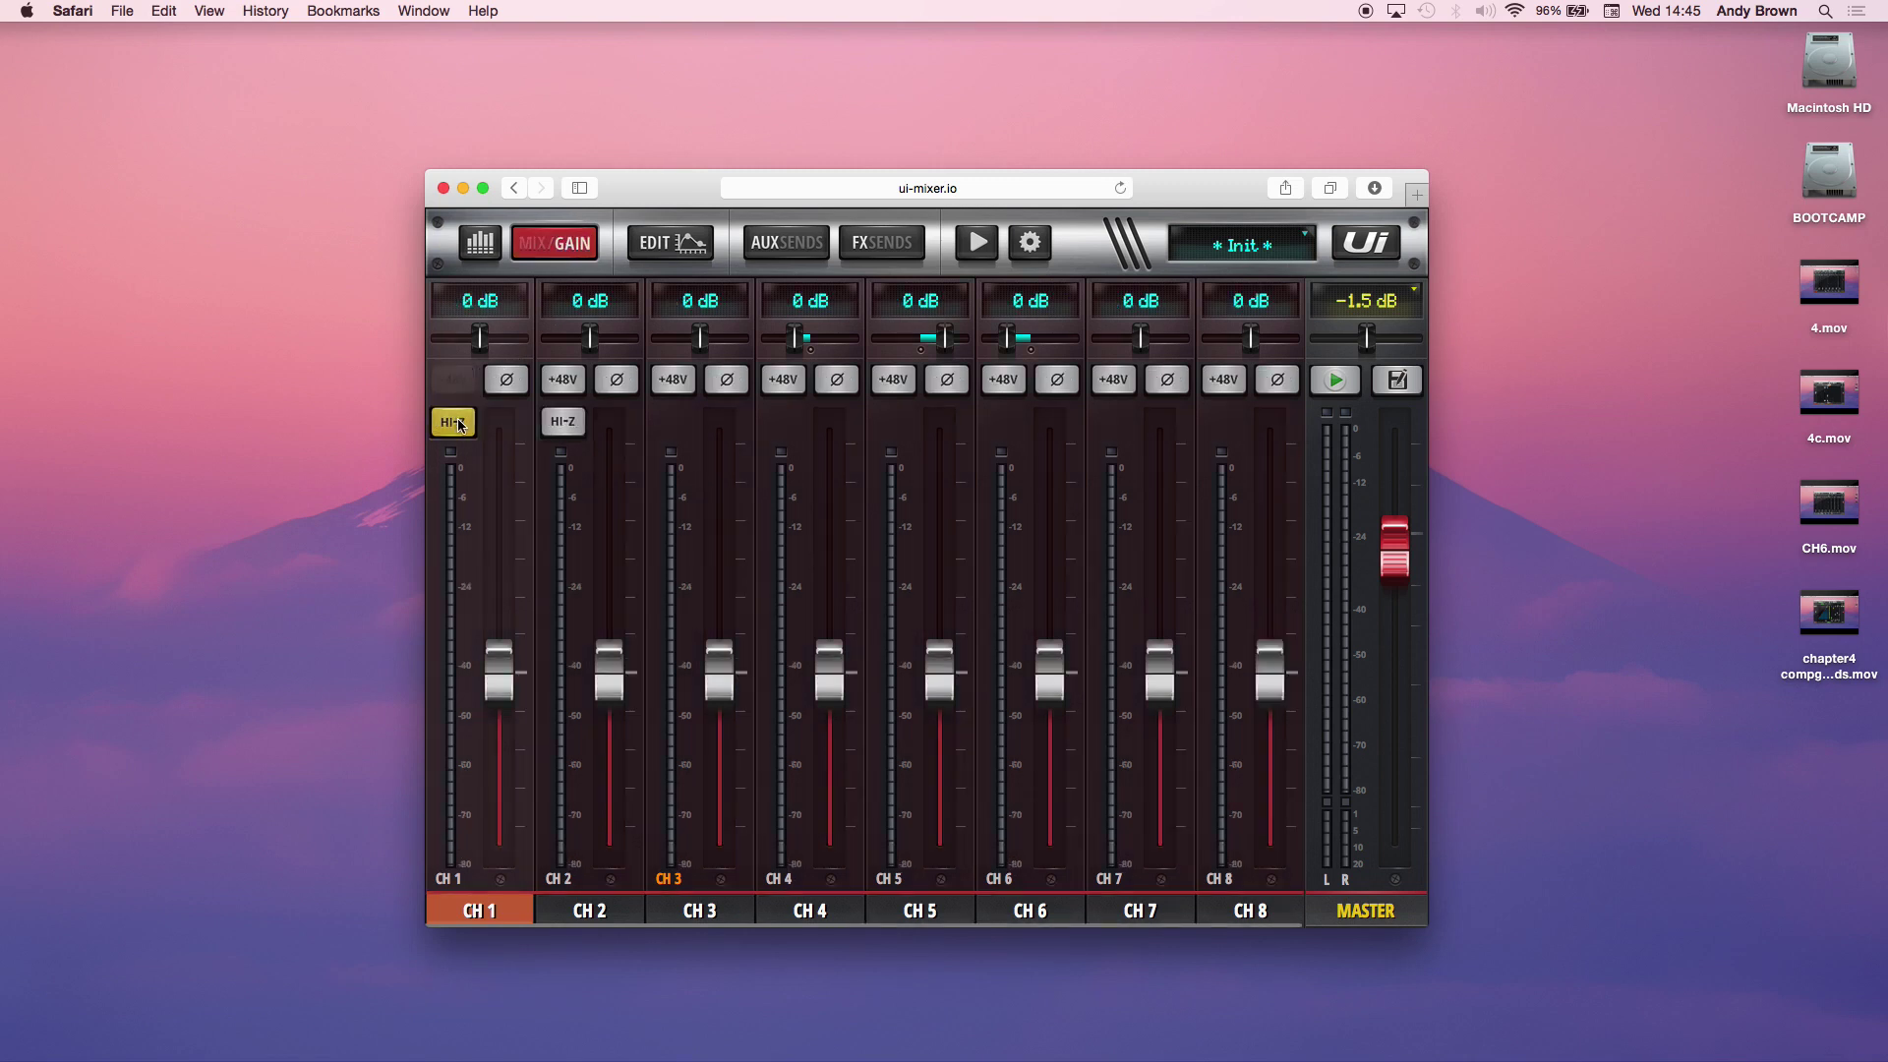
pyautogui.click(456, 423)
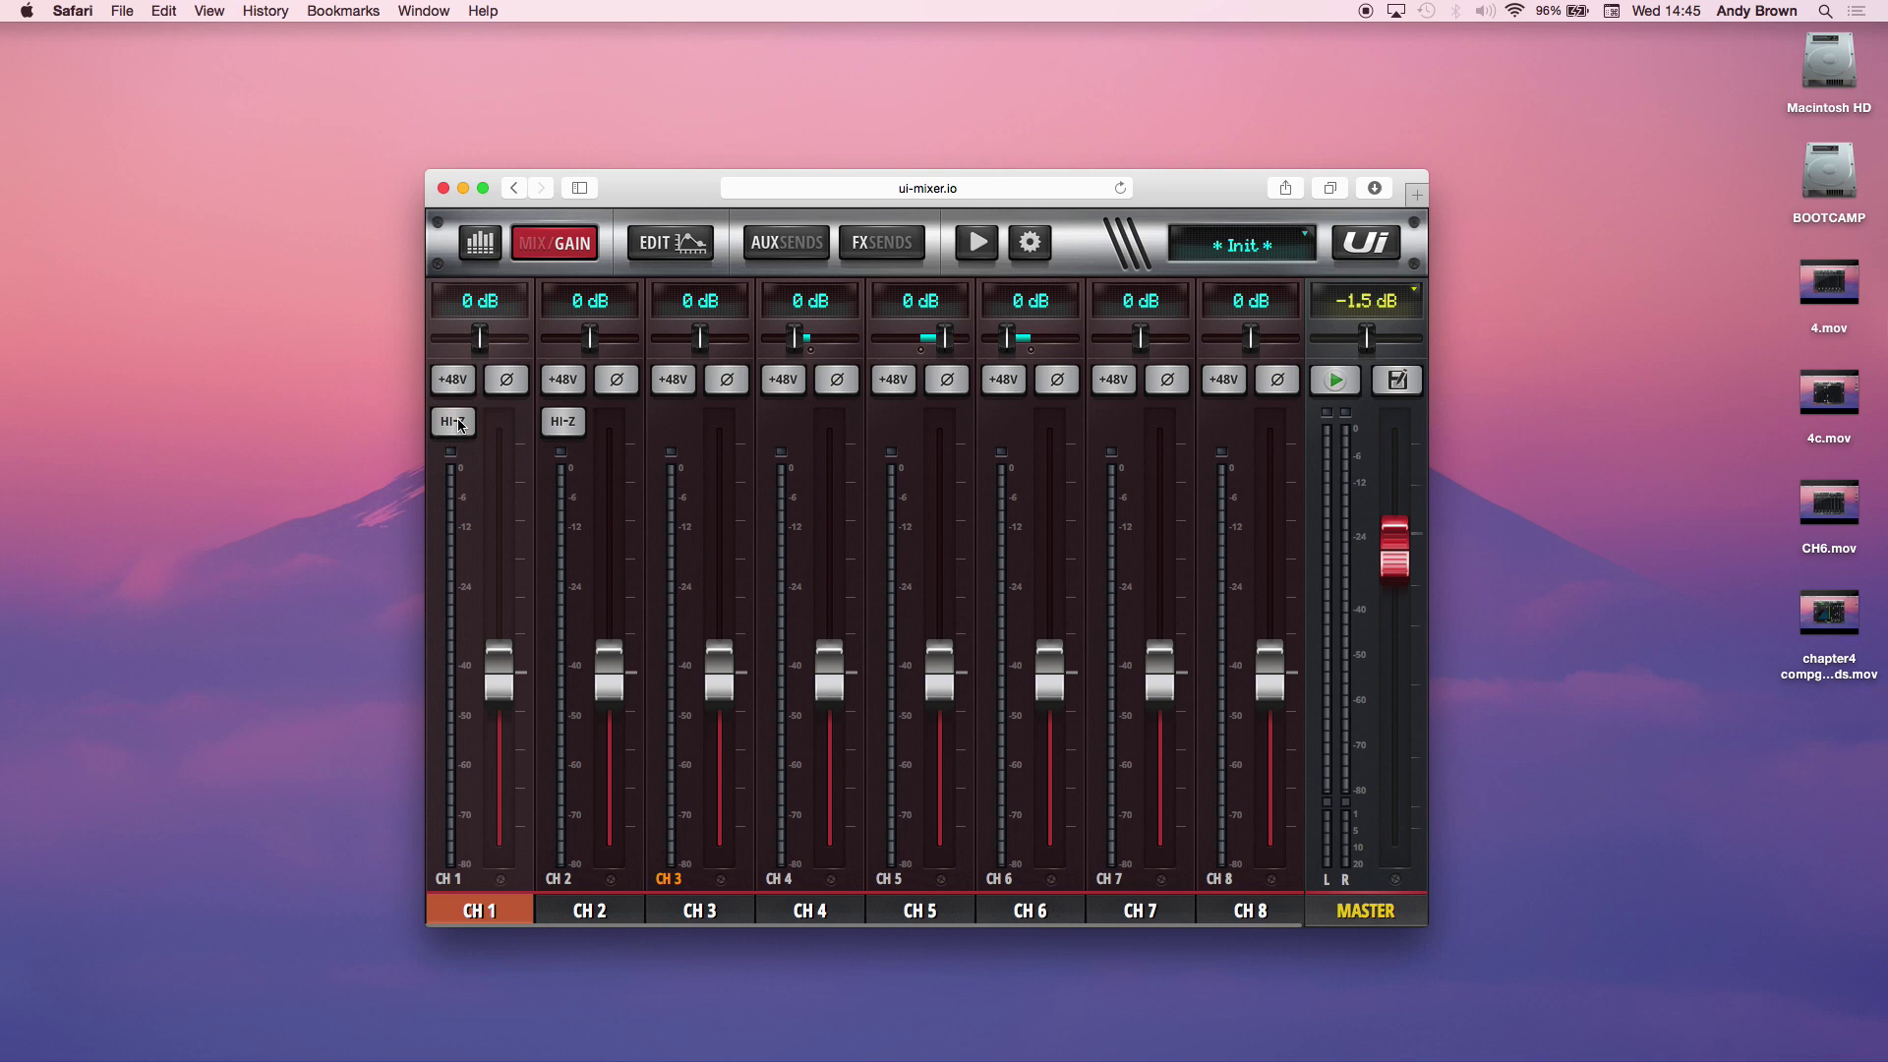
pyautogui.click(580, 253)
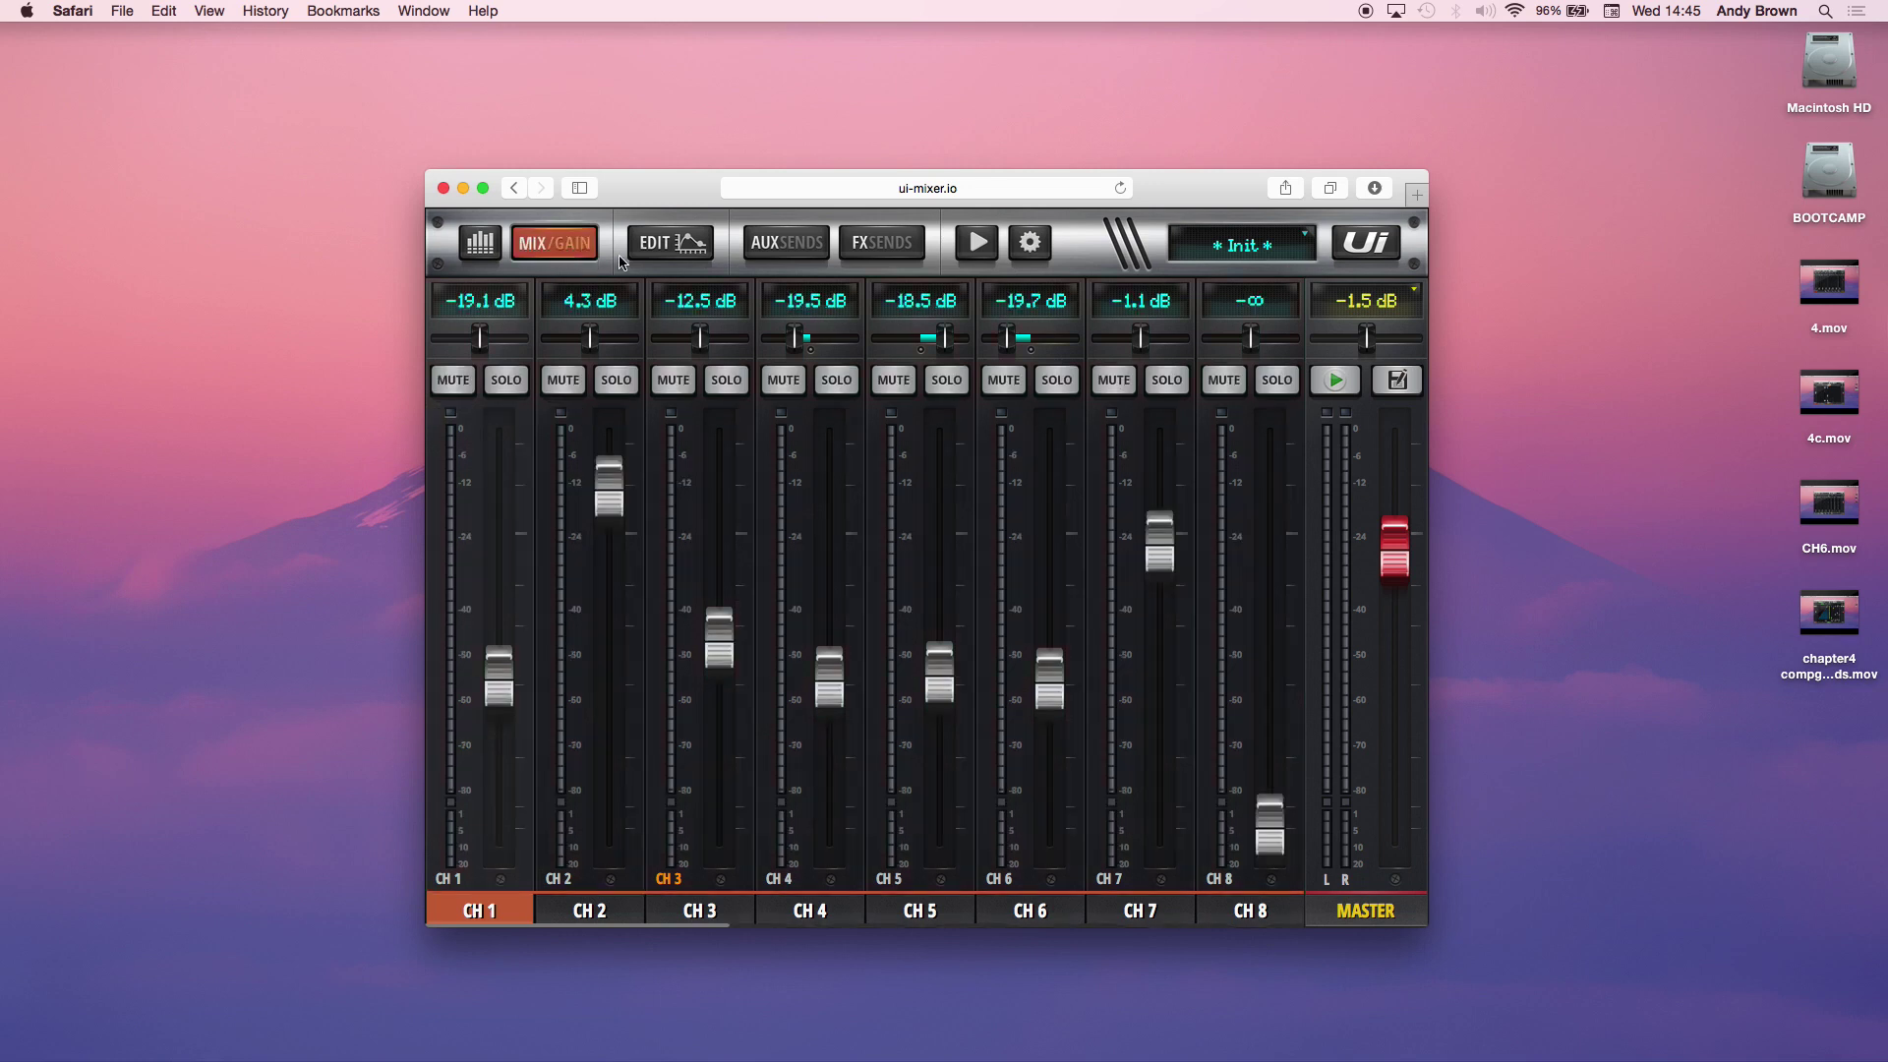
pyautogui.doubleClick(482, 916)
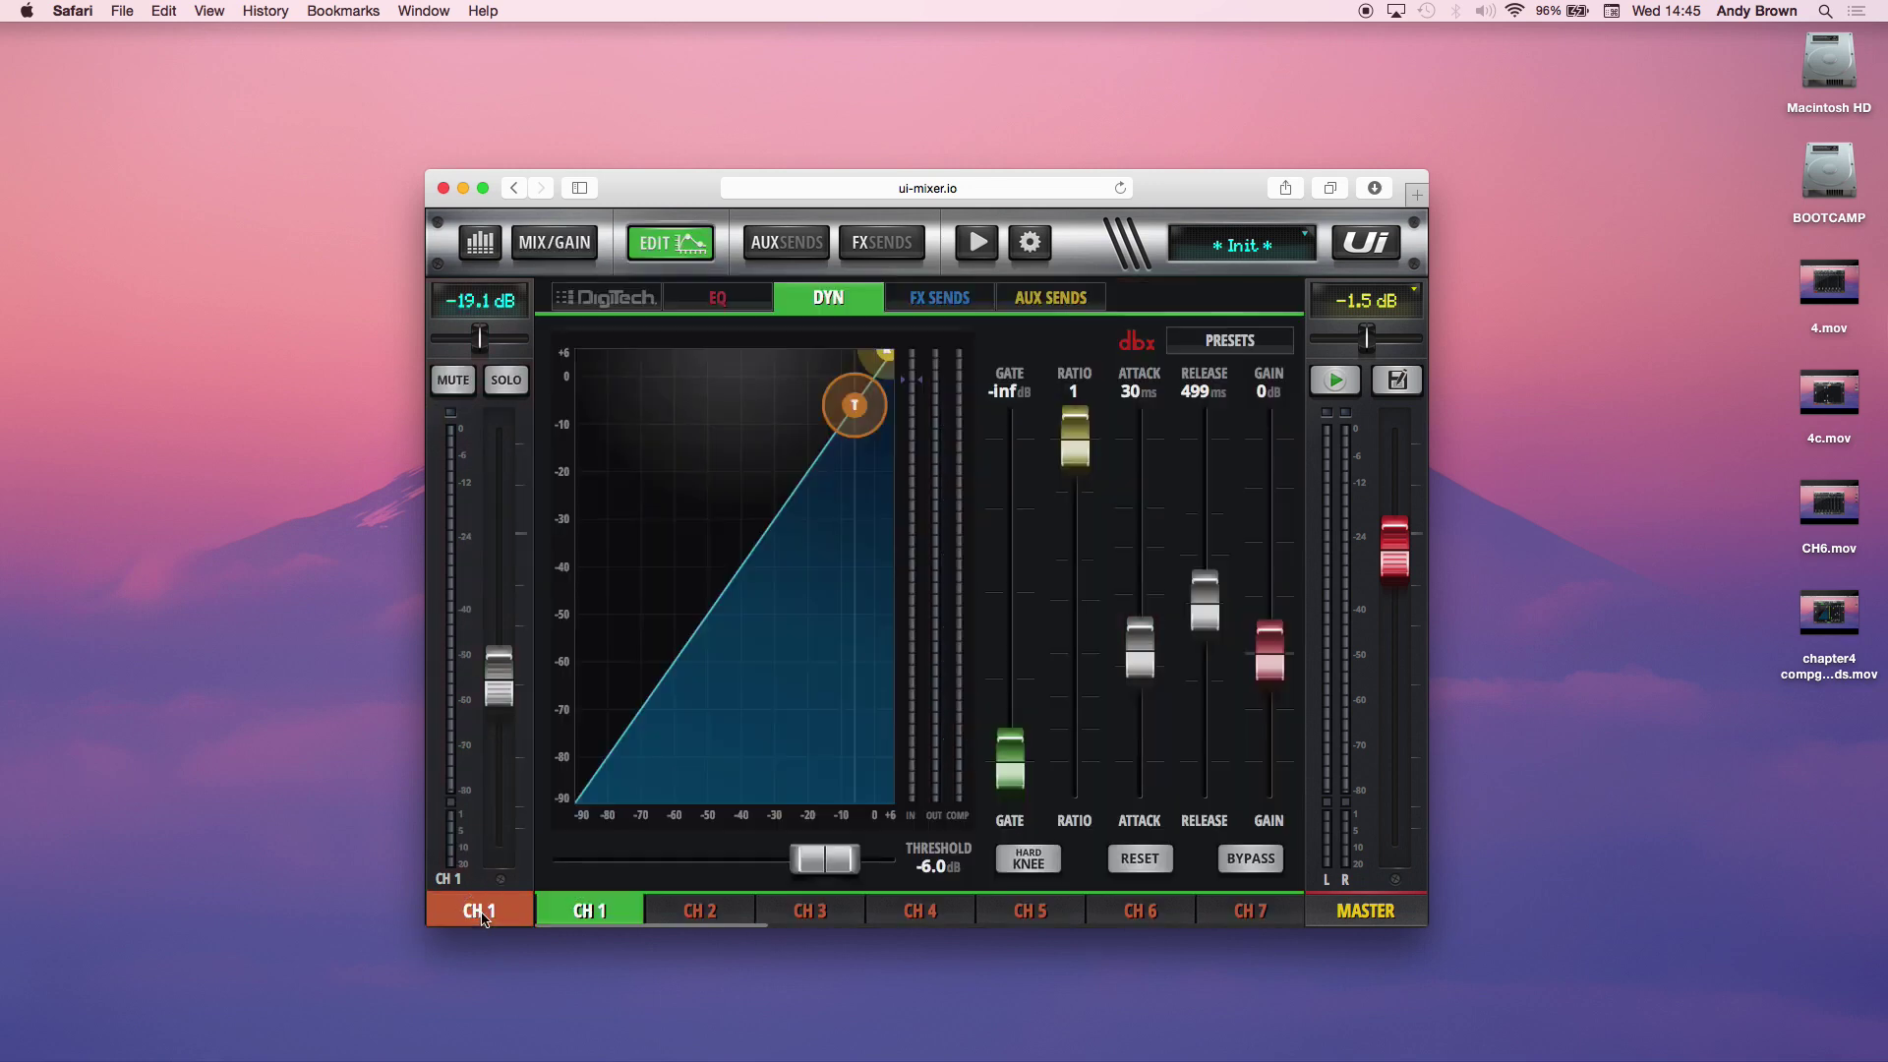
# - On channel 1's DigiTech amp page, engage Hi-Z and switch the Fender Tweed Champ amp on
pyautogui.click(649, 256)
pyautogui.click(649, 254)
pyautogui.click(639, 295)
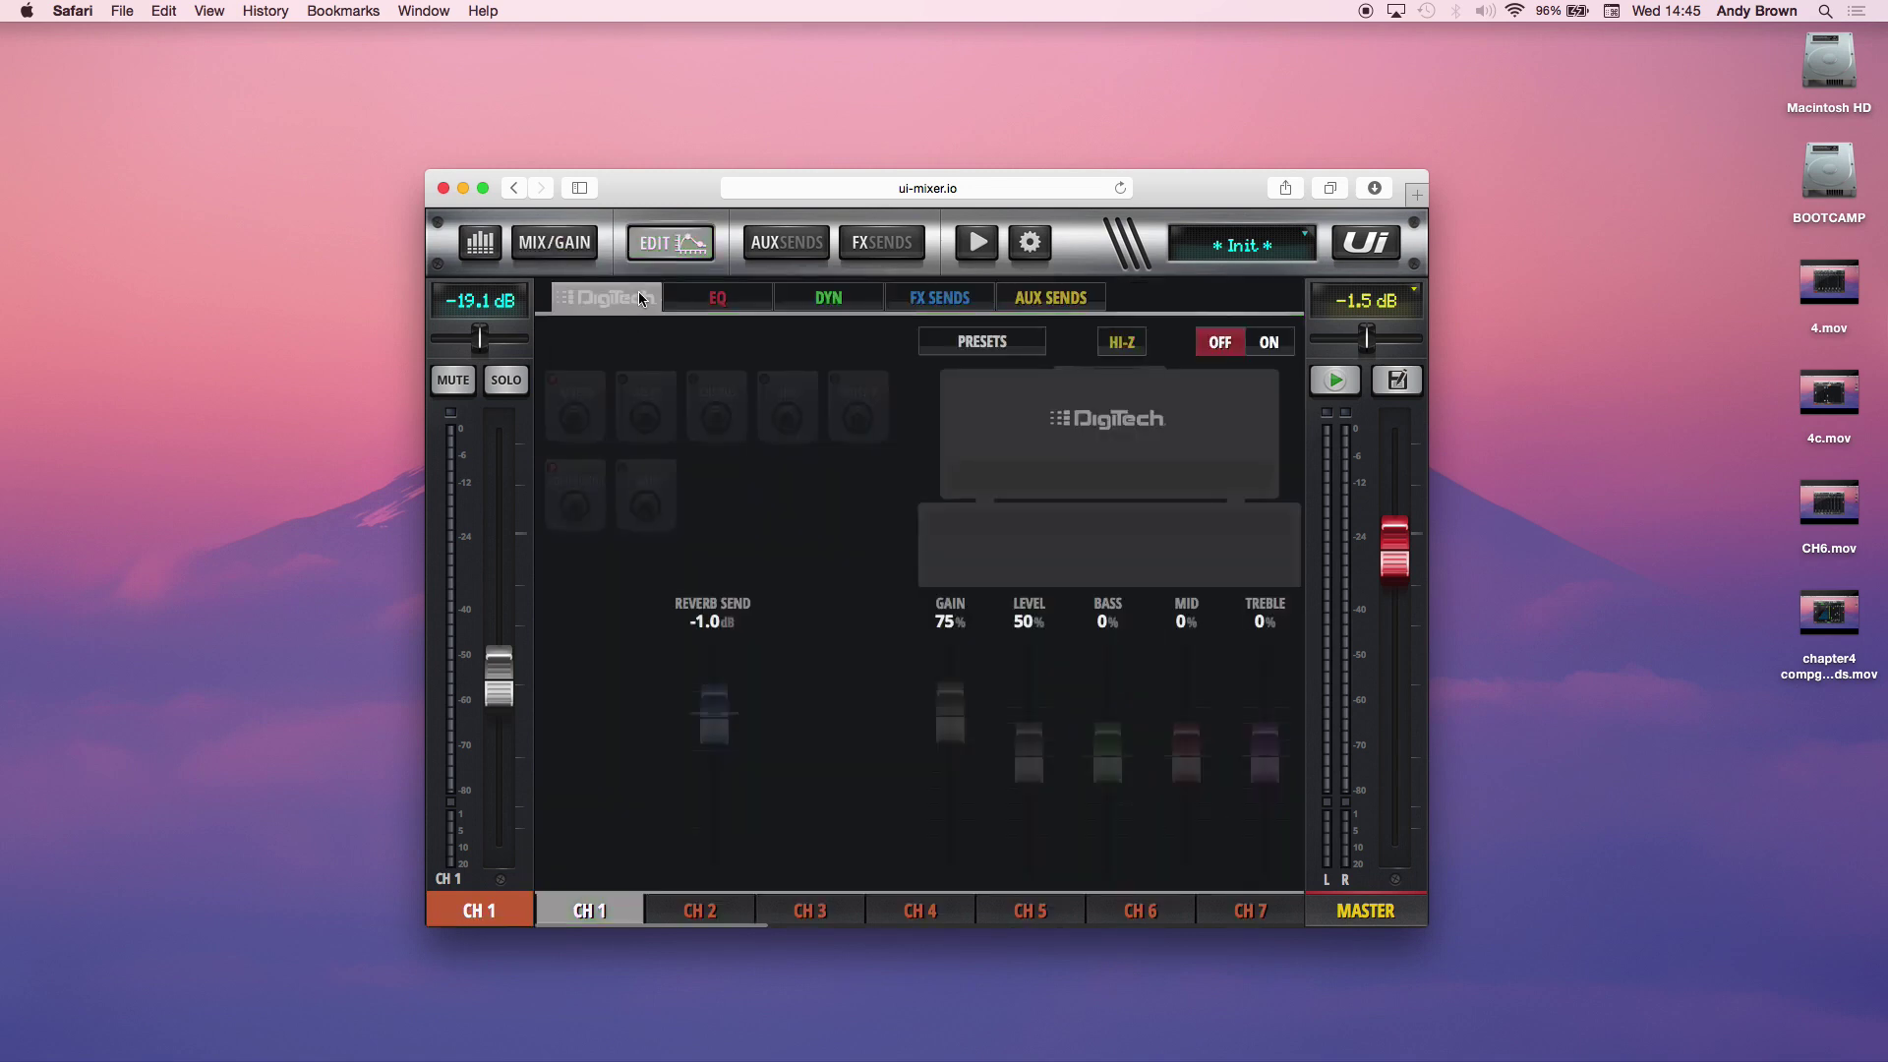
pyautogui.click(1133, 350)
pyautogui.click(1270, 344)
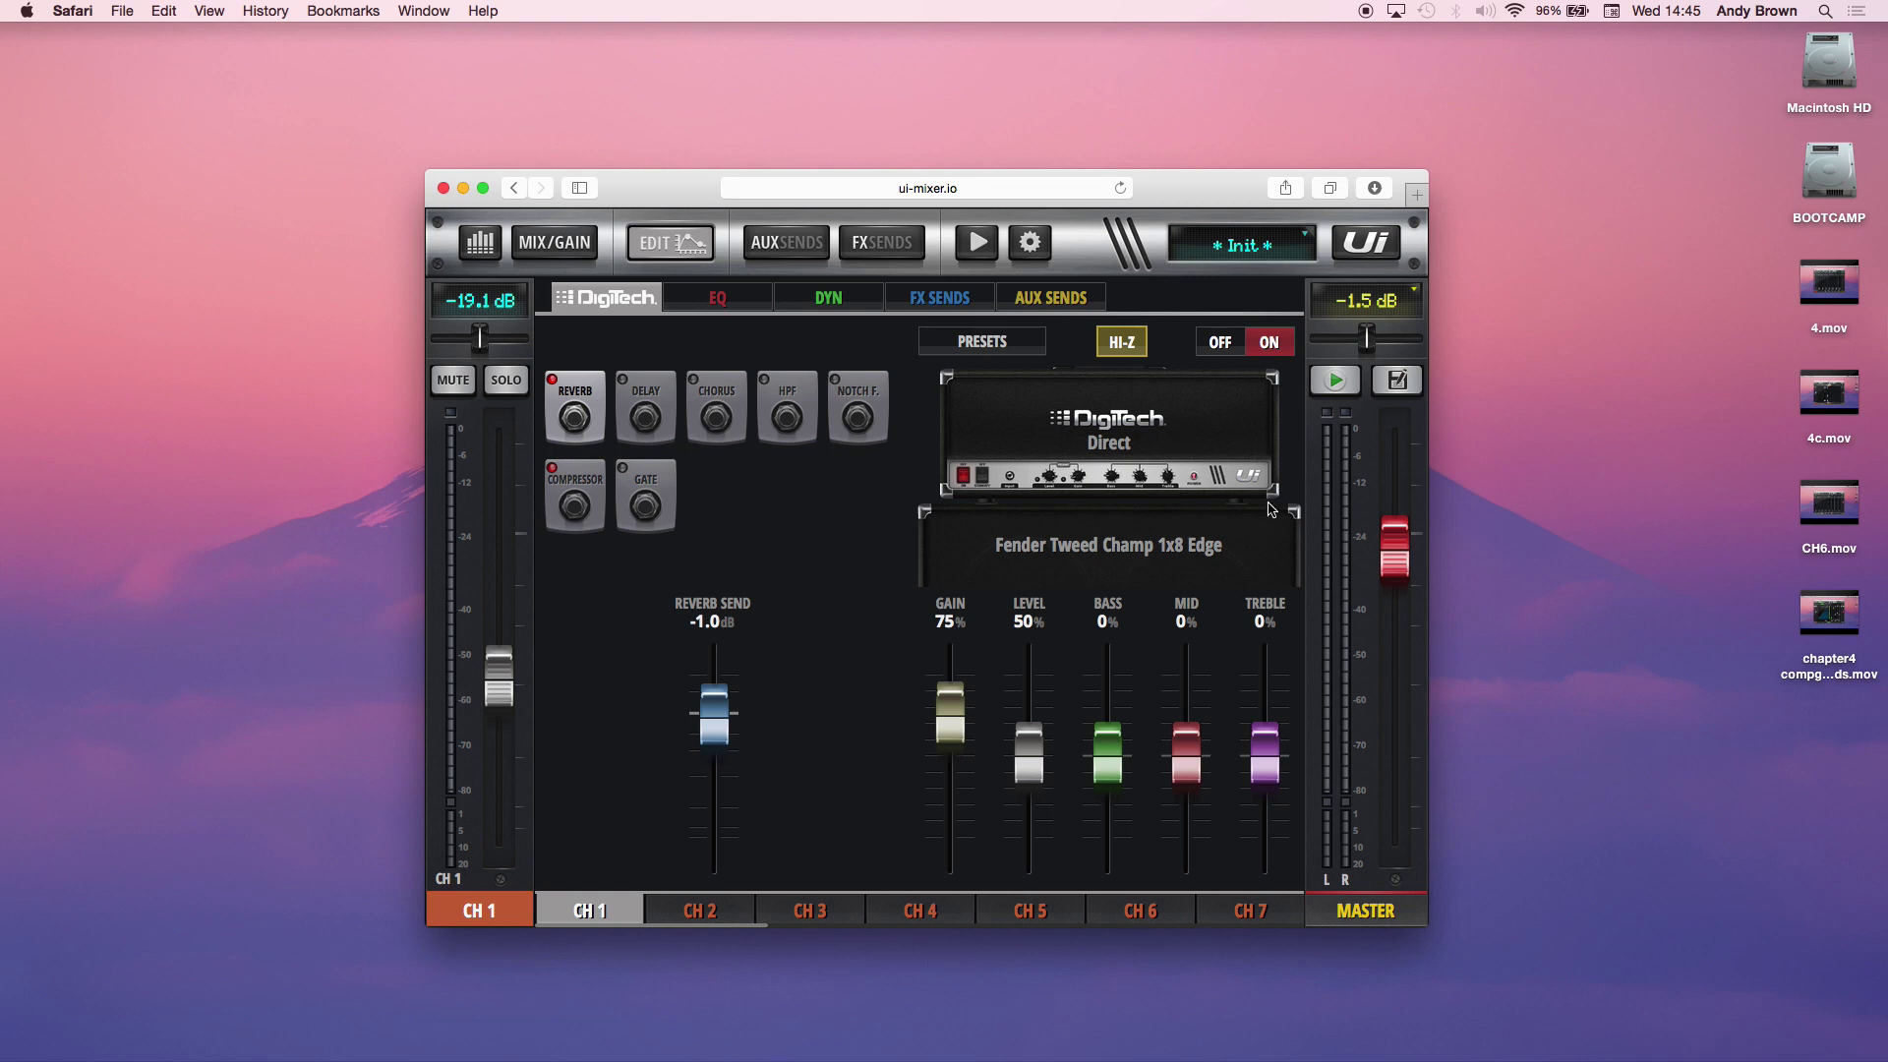
# - Choose Acoustic Jumbo as channel 1's amp model after trying Fender Tweed Deluxe and Acoustic Dreadnaught
pyautogui.click(1137, 425)
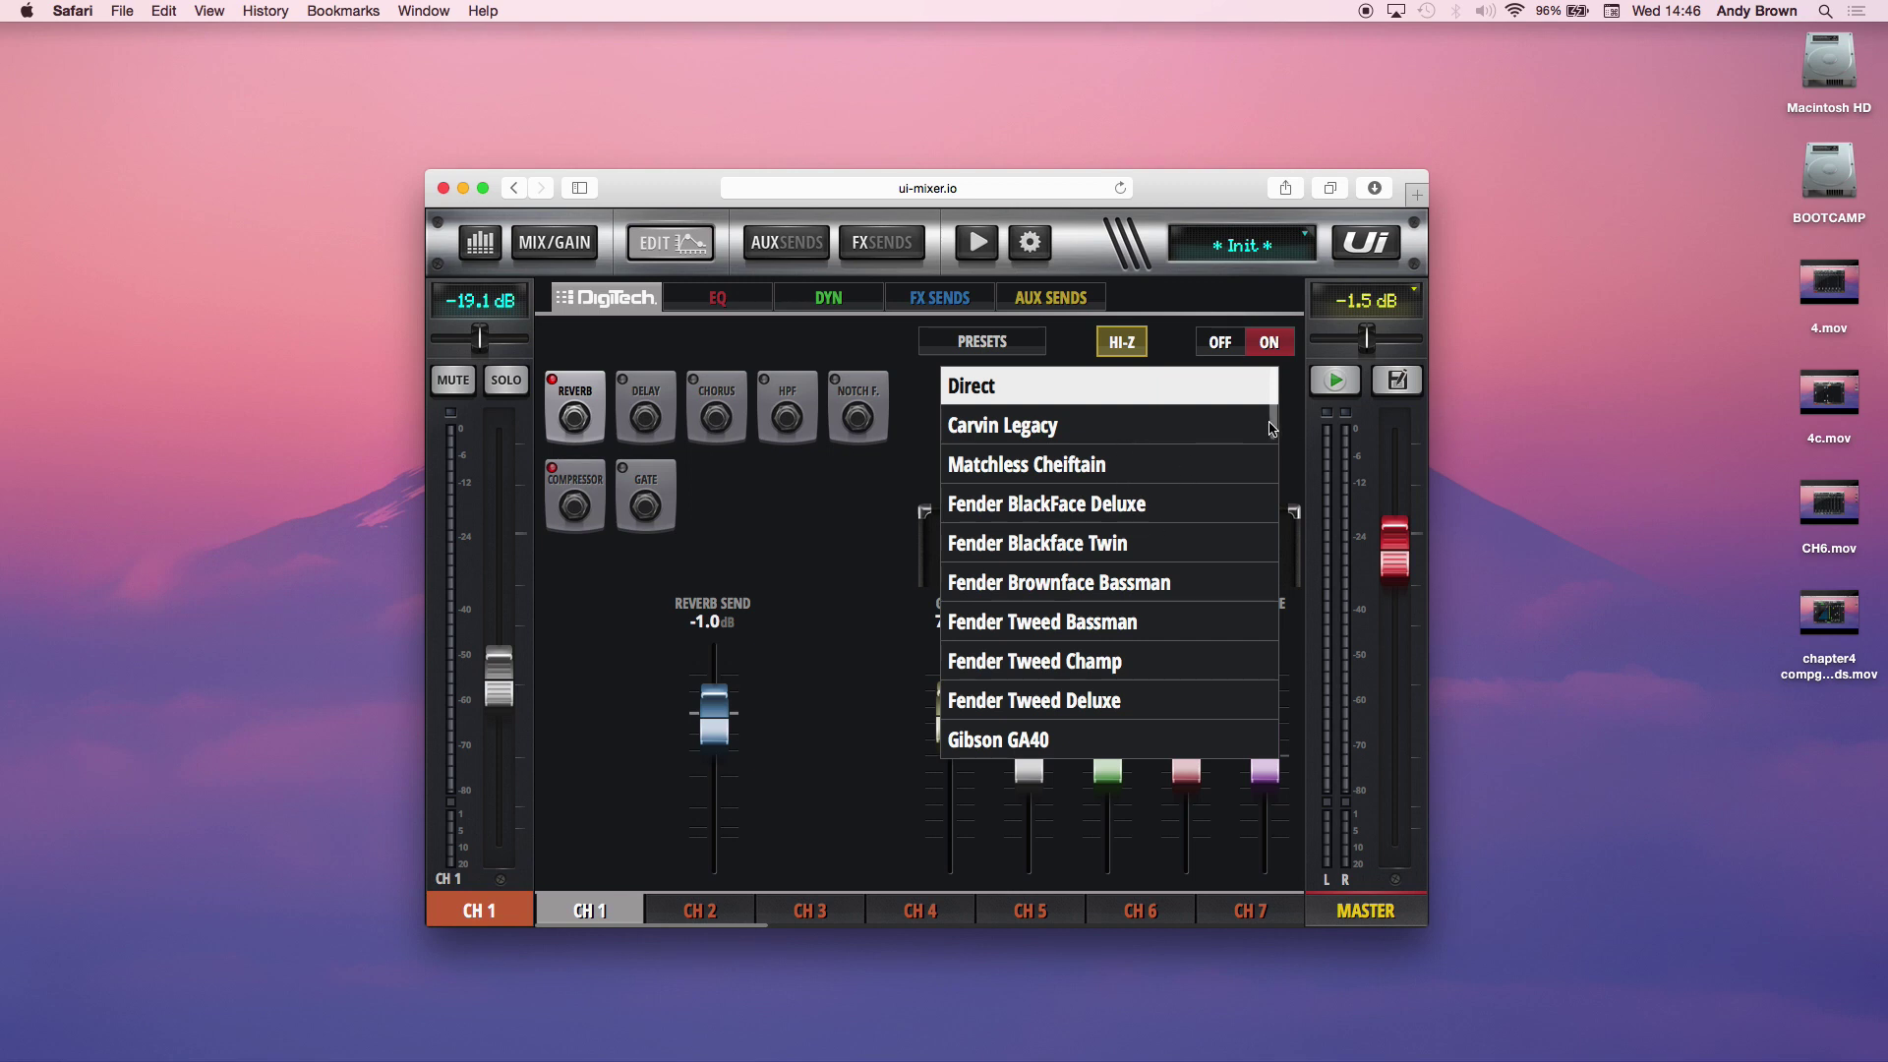
pyautogui.click(1112, 710)
pyautogui.click(1155, 454)
pyautogui.scroll(3, 1145, 484)
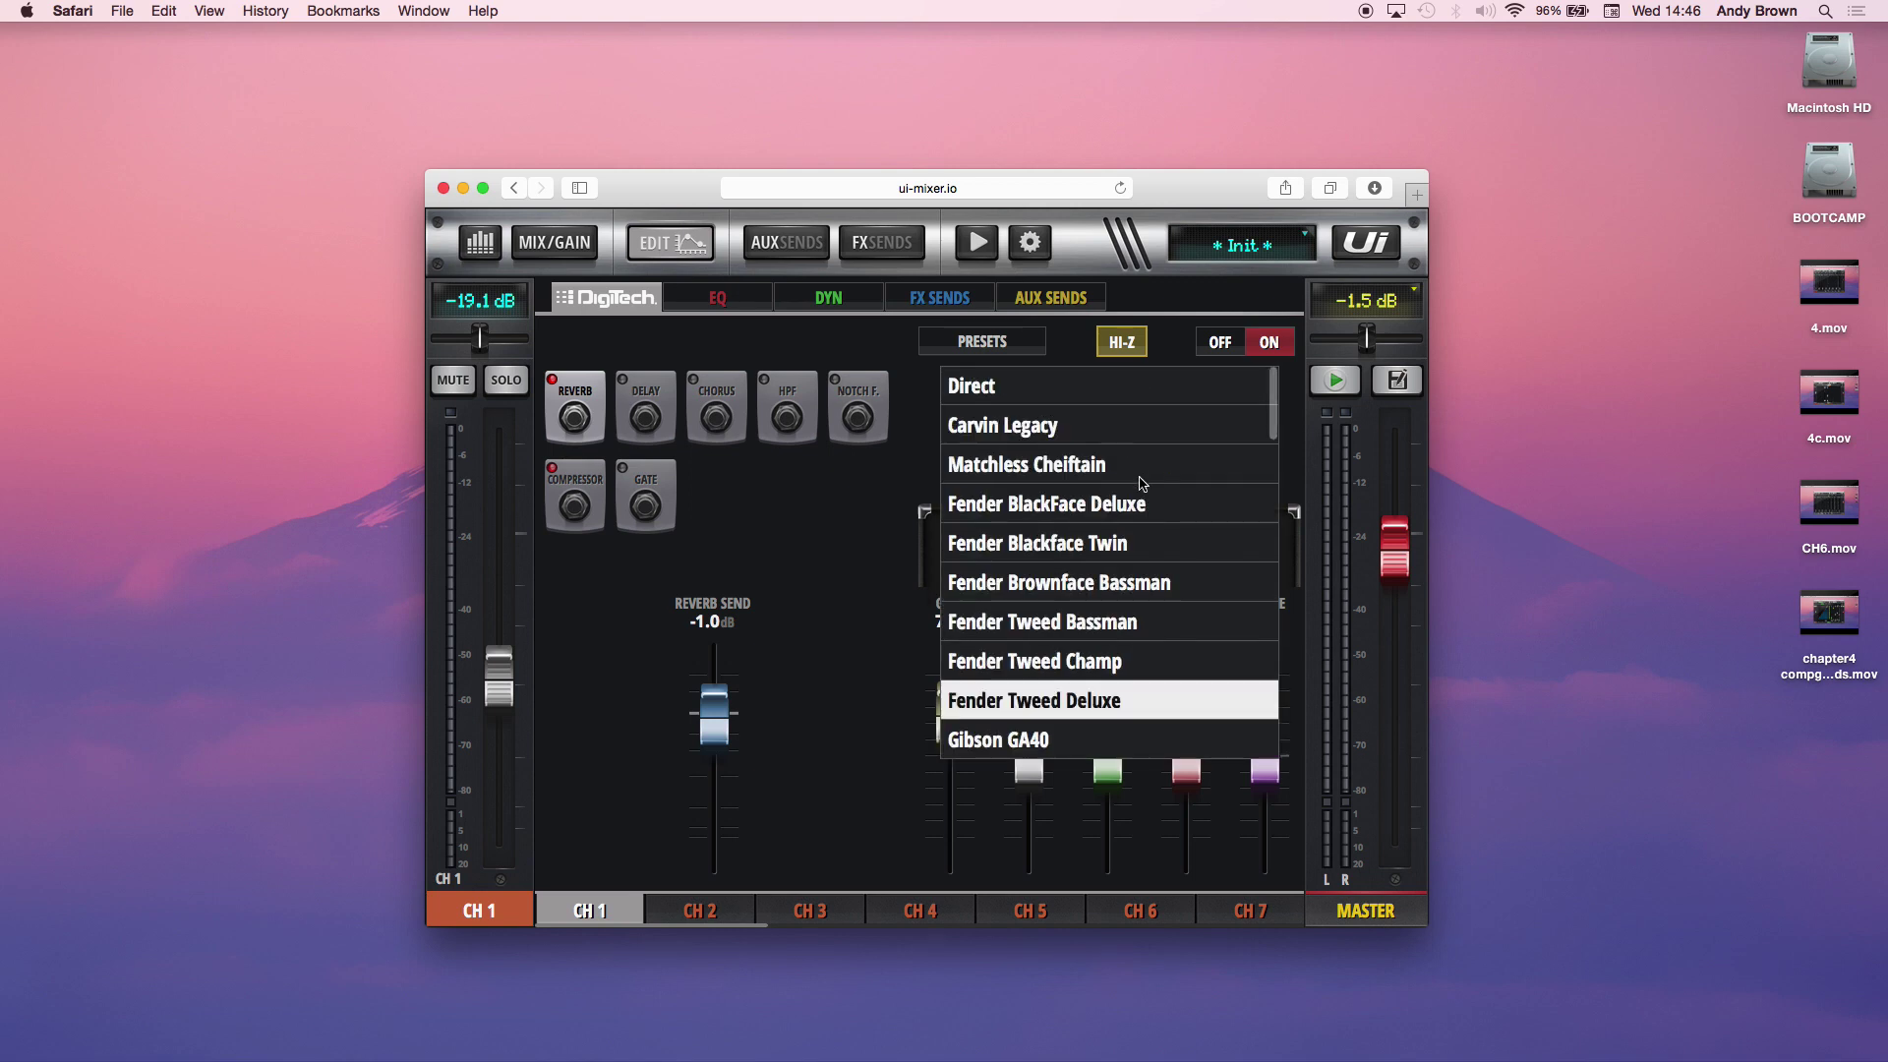
pyautogui.scroll(-5, 1105, 531)
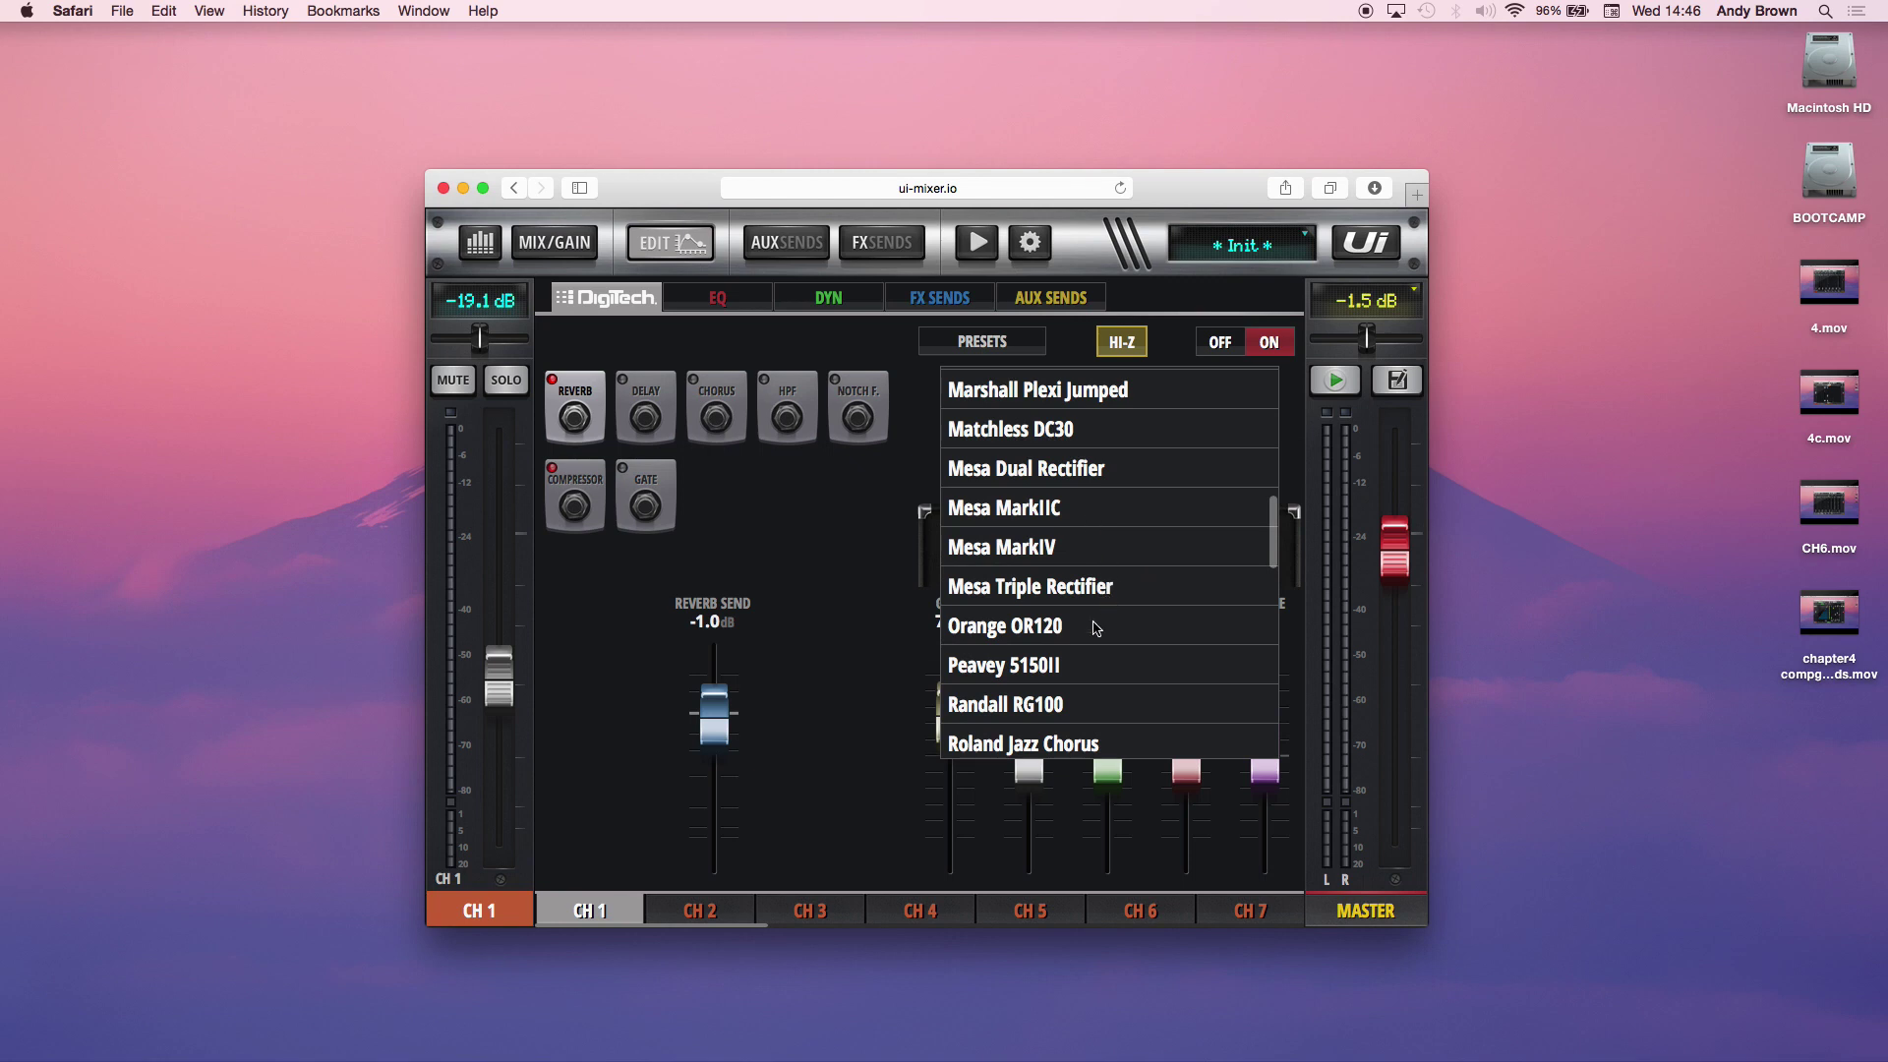
pyautogui.scroll(3, 1050, 581)
pyautogui.scroll(-5, 1089, 606)
pyautogui.scroll(-15, 1091, 608)
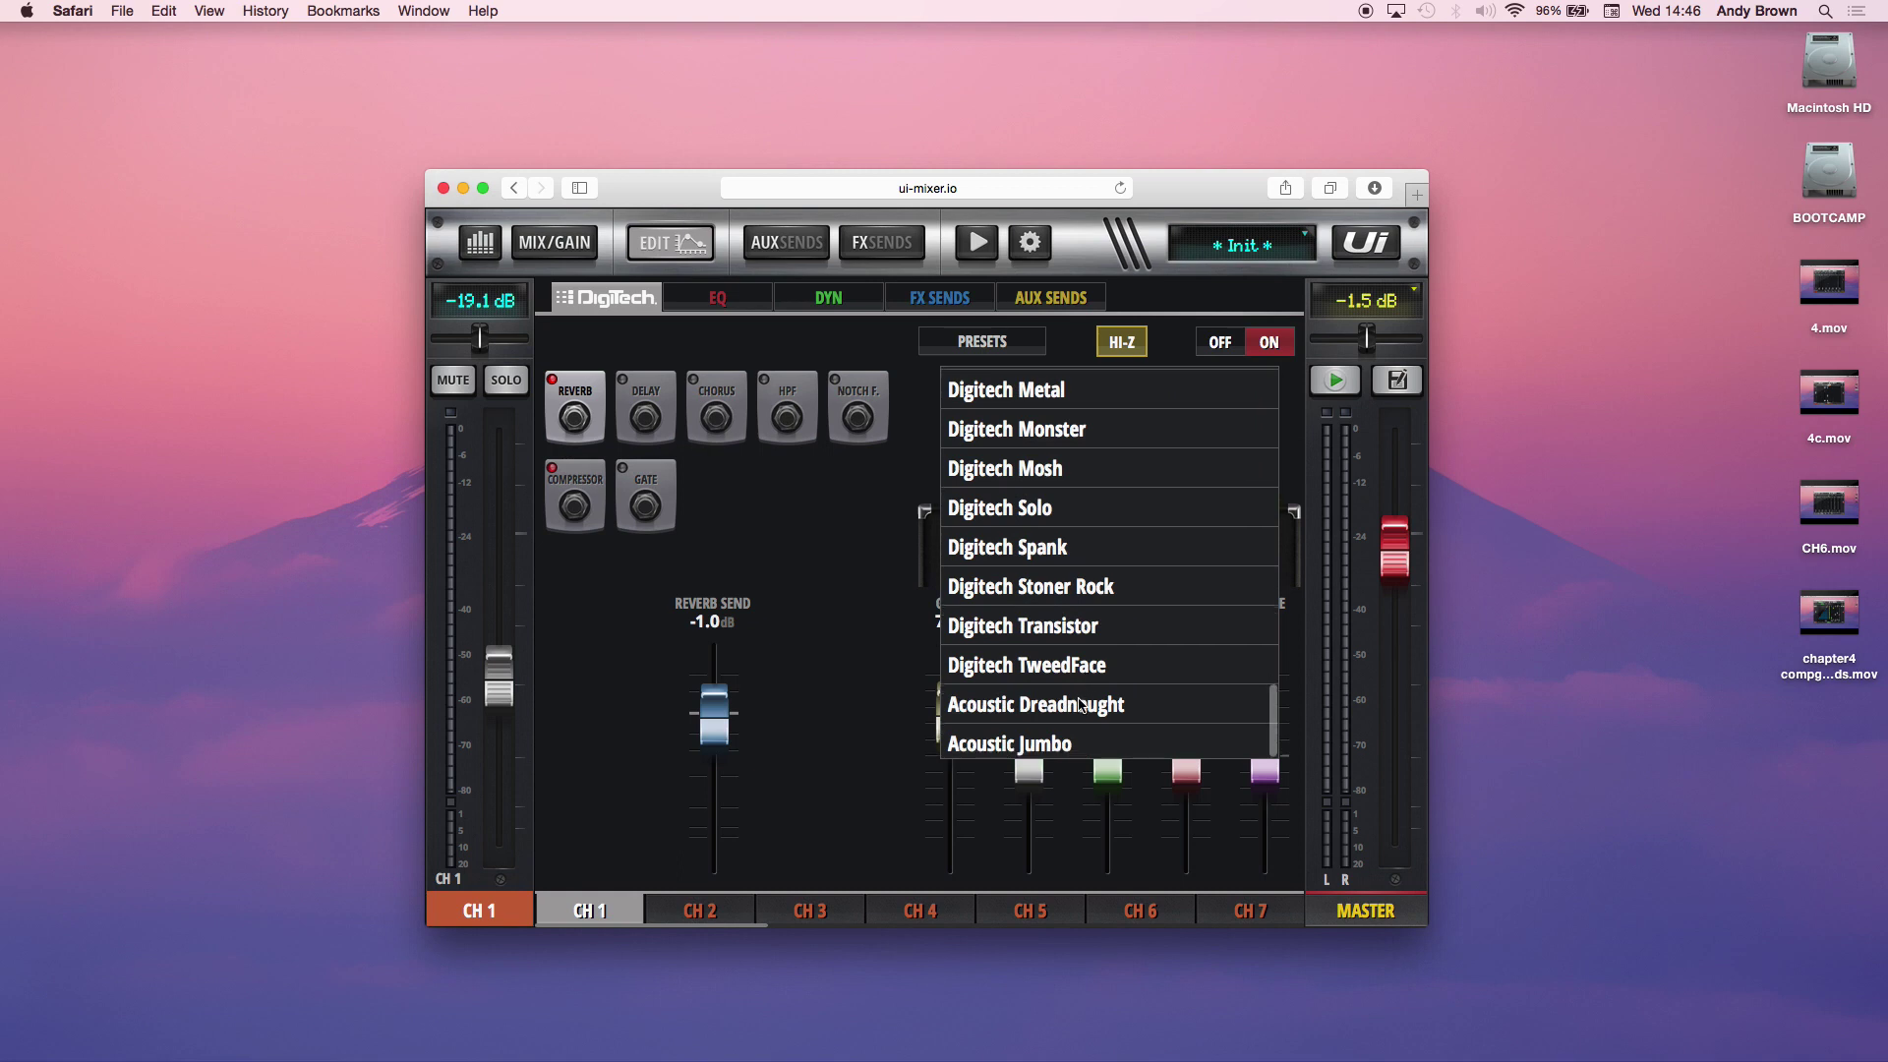
pyautogui.click(1082, 704)
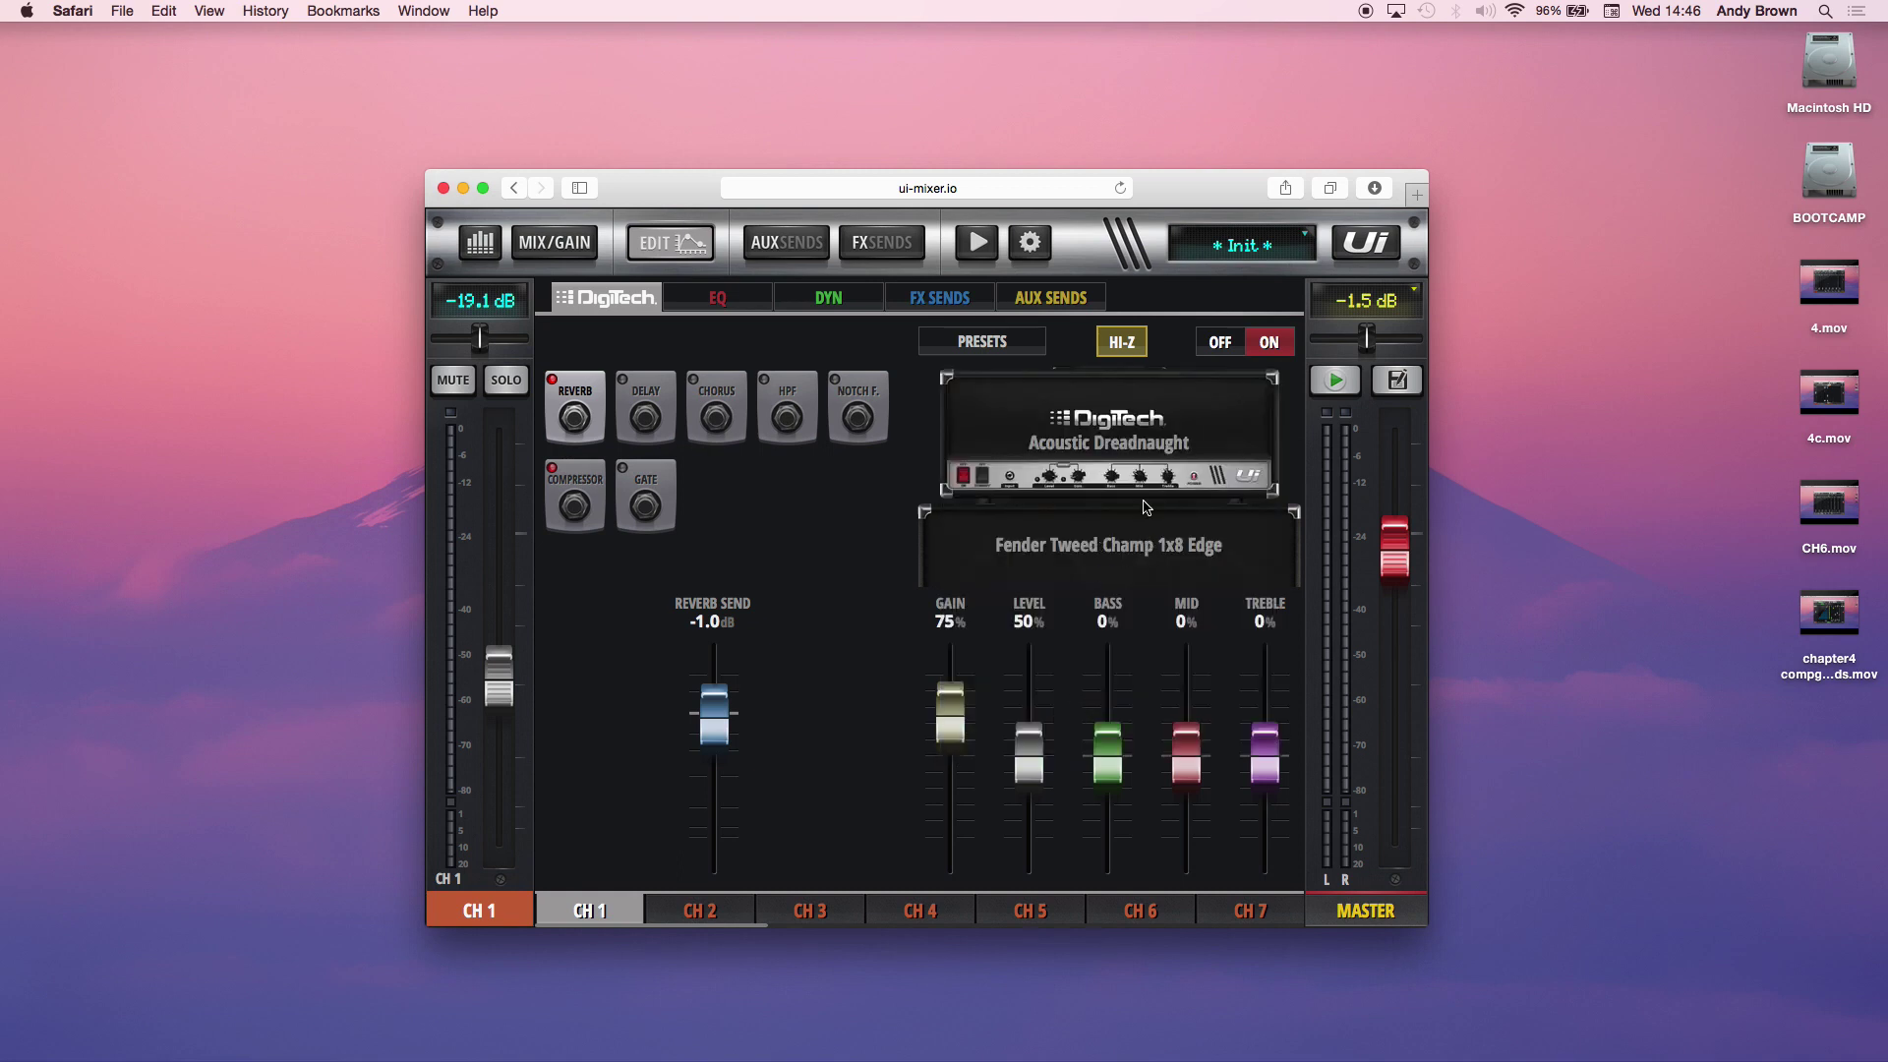
pyautogui.click(1115, 451)
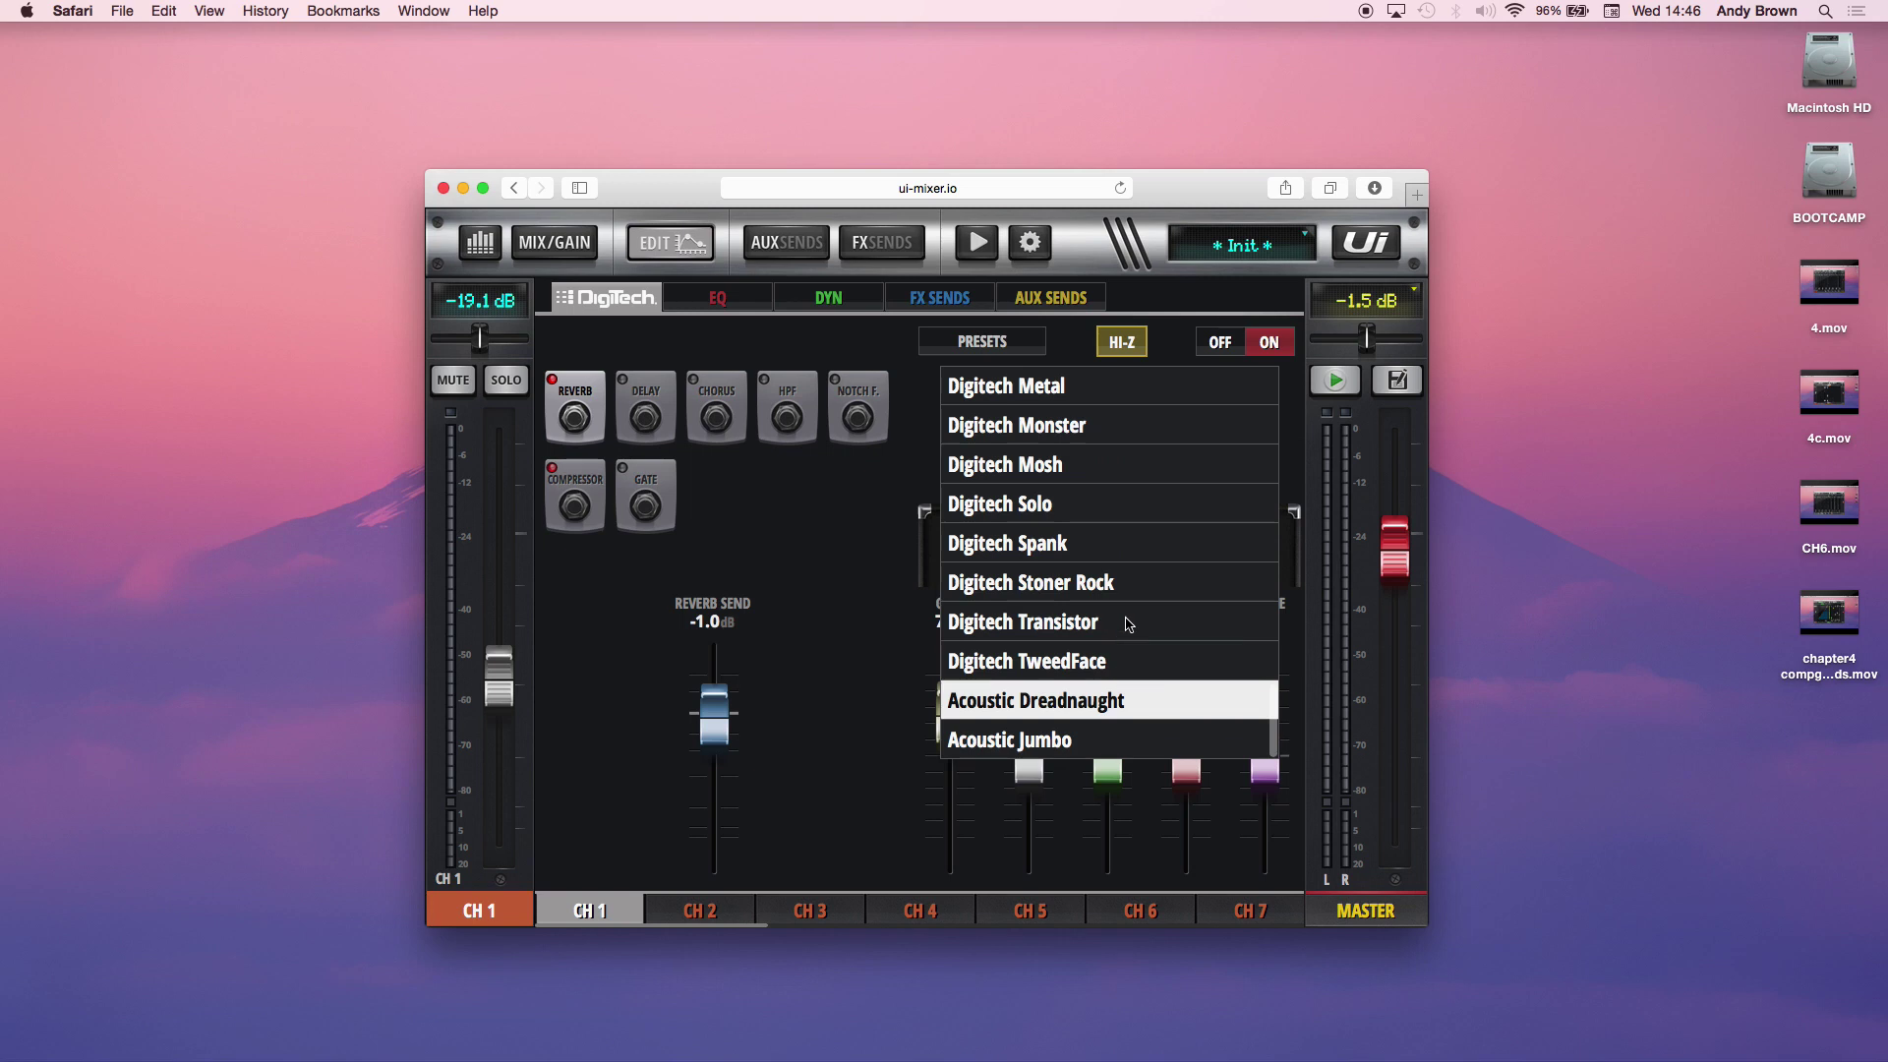
pyautogui.click(1076, 733)
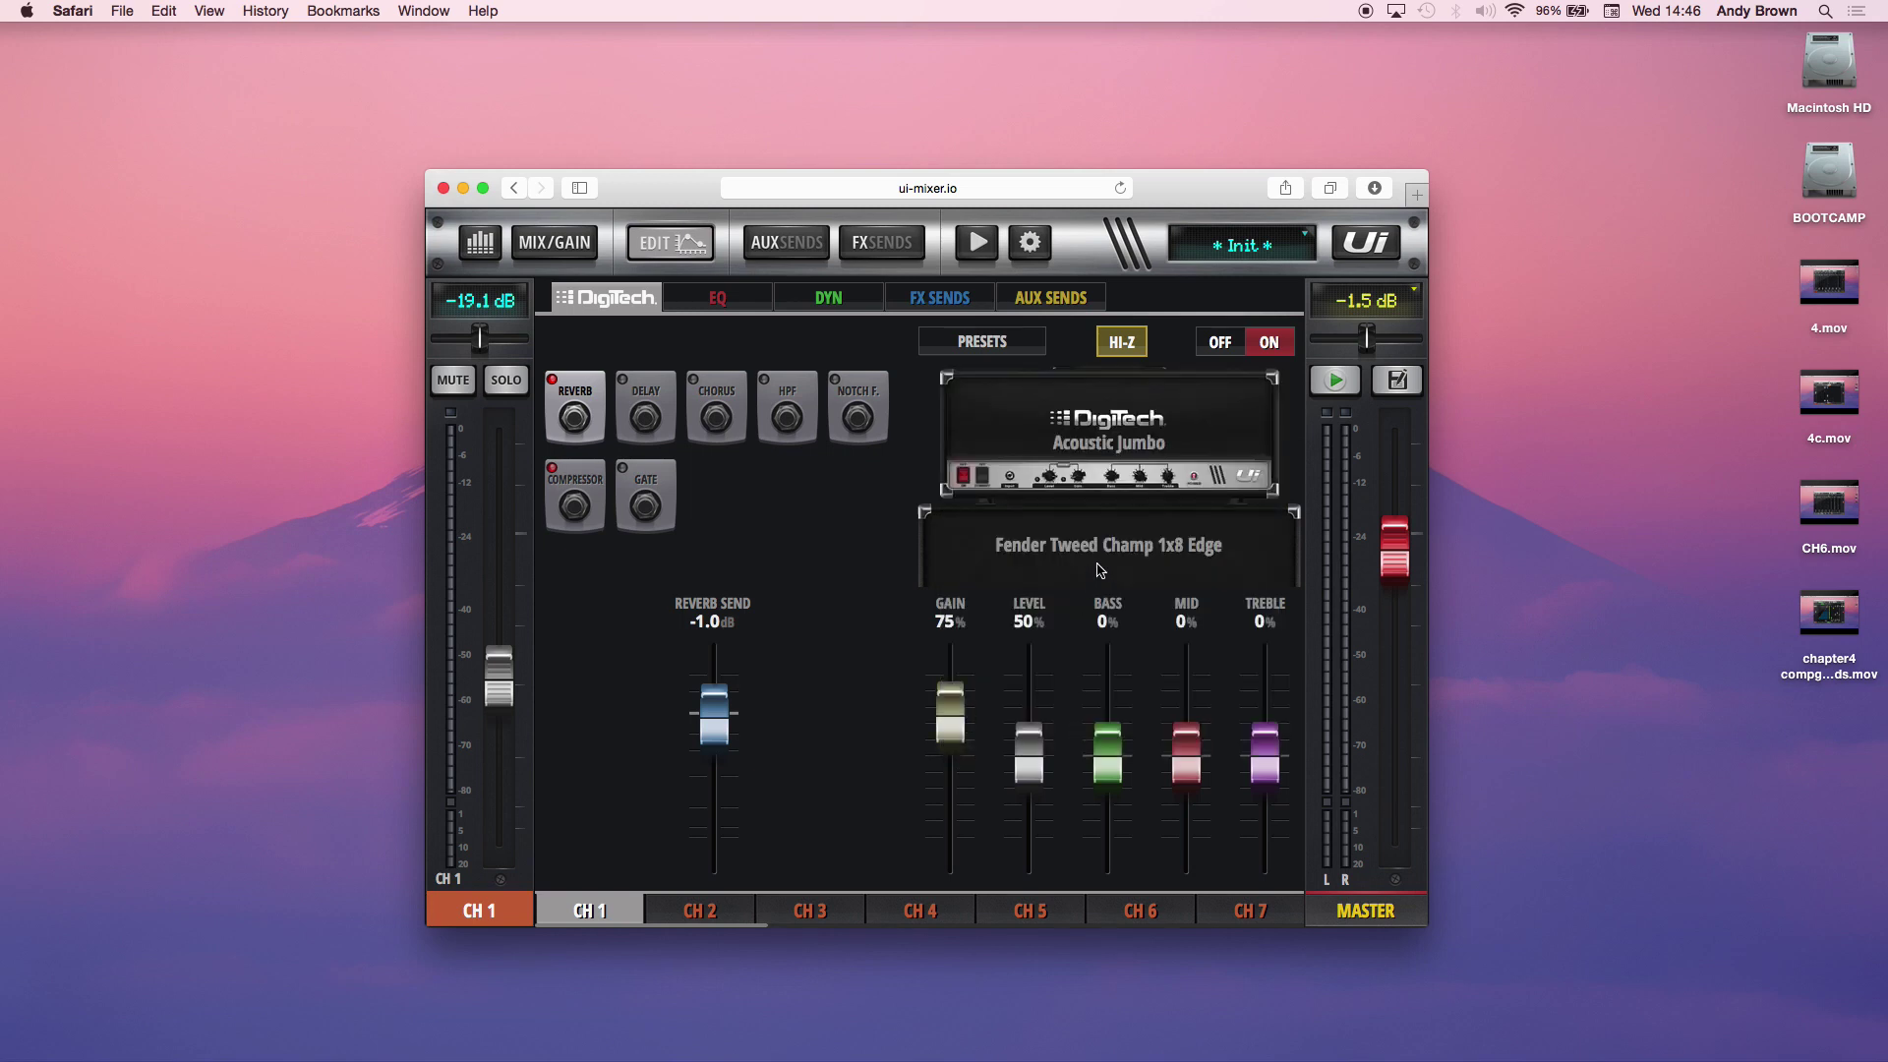
pyautogui.click(1100, 553)
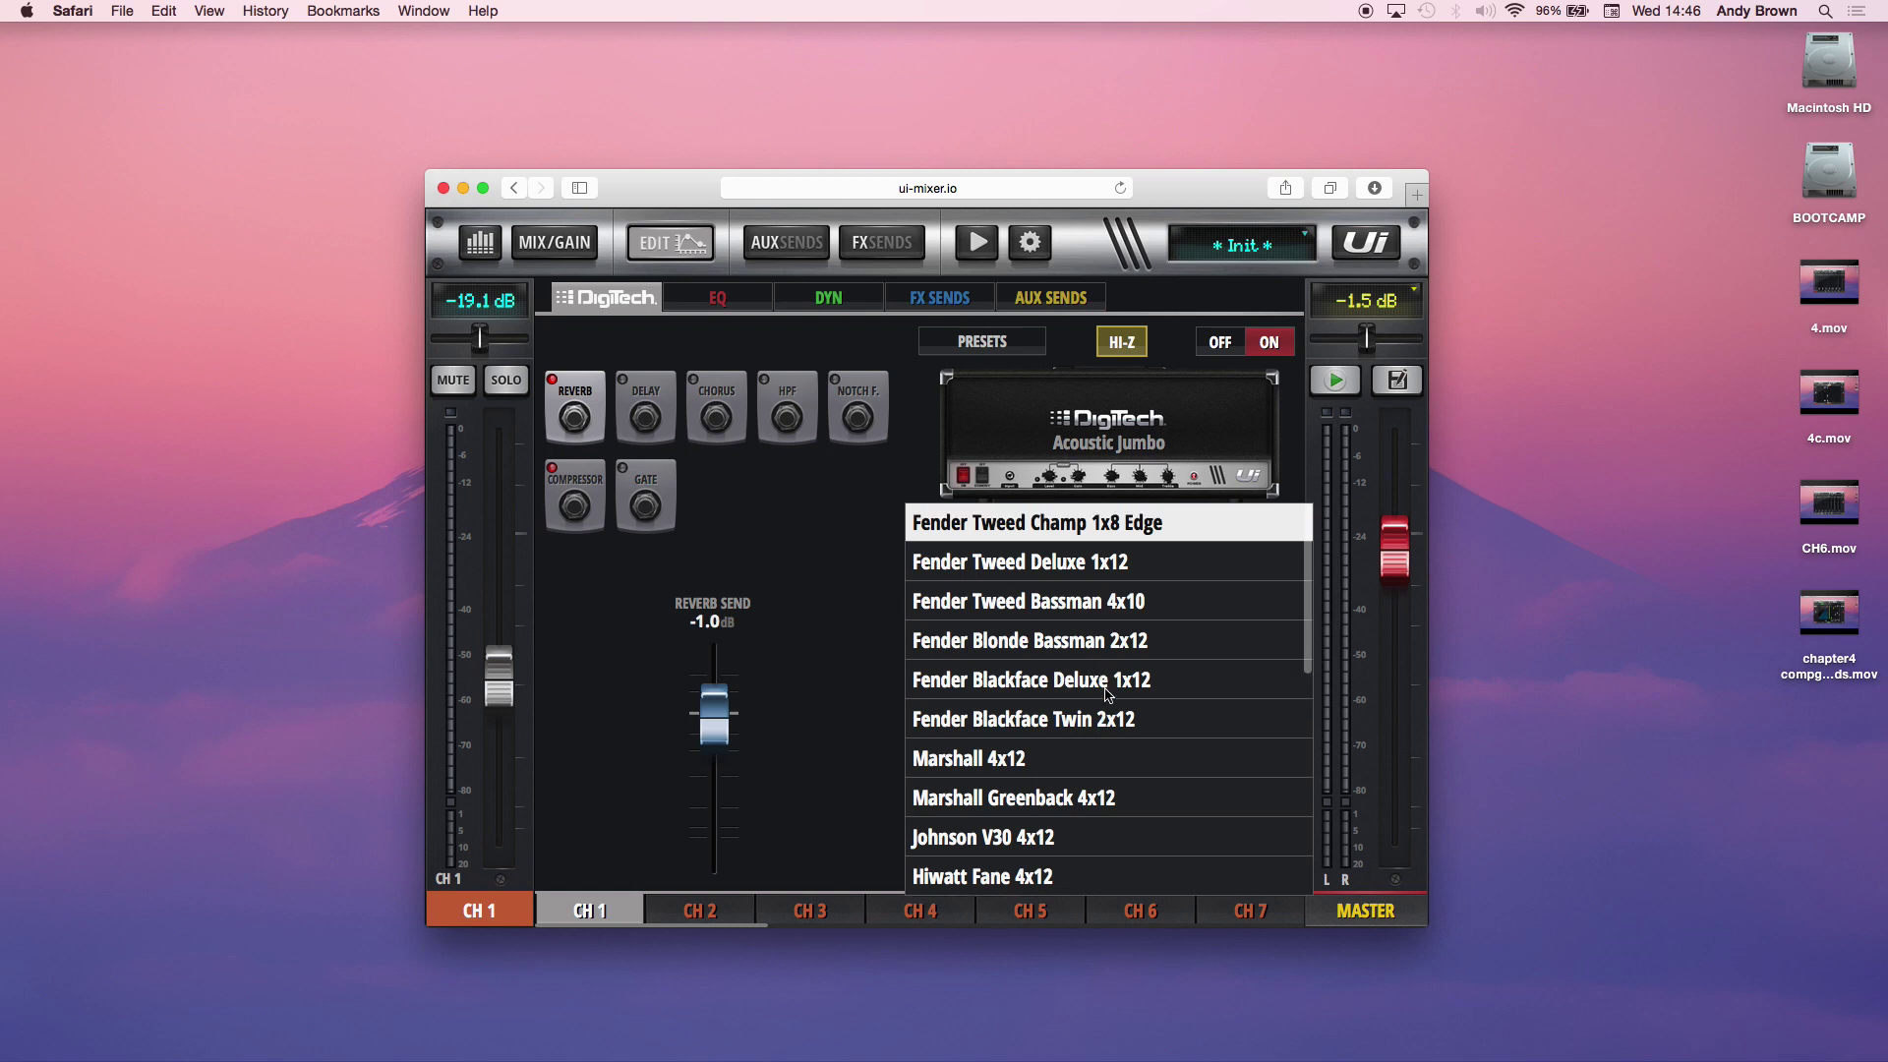
# - Select Acoustic Jumbo Cab from the cabinet list to pair with the Acoustic Jumbo amp
pyautogui.scroll(-10, 1102, 683)
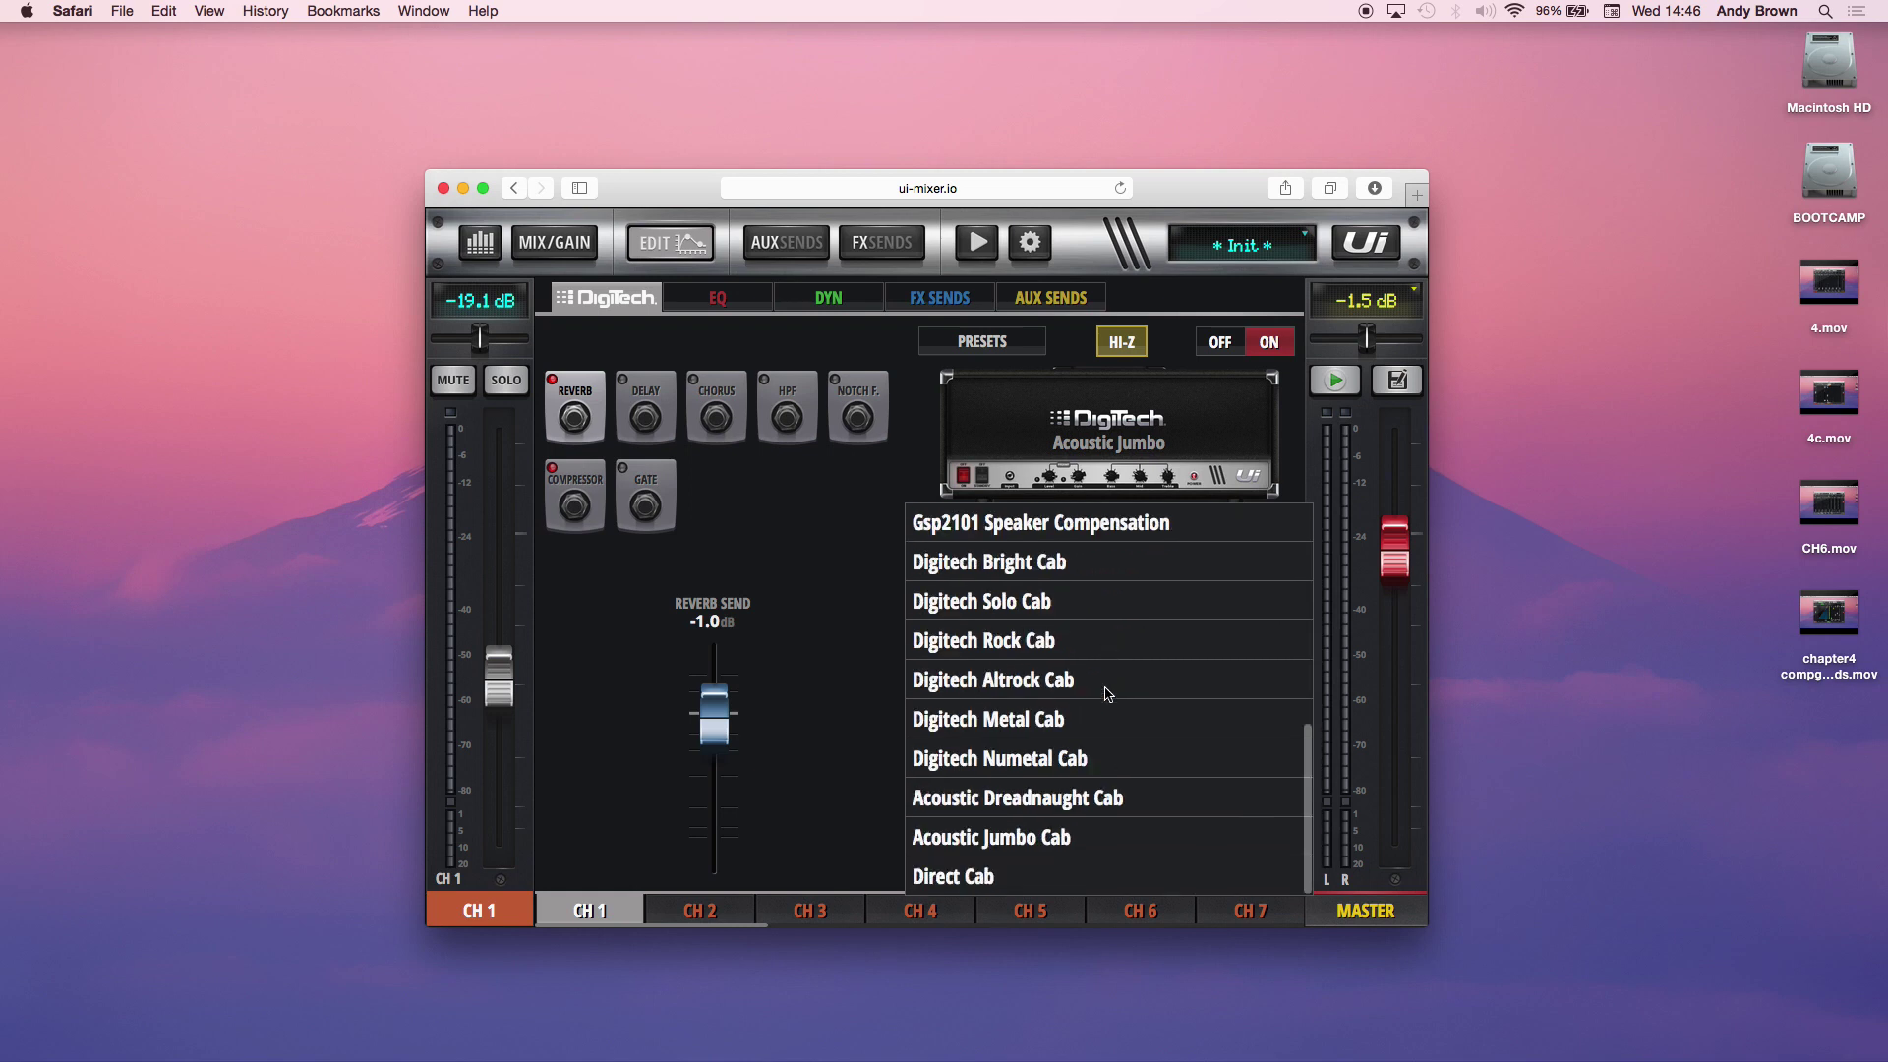
pyautogui.click(1076, 834)
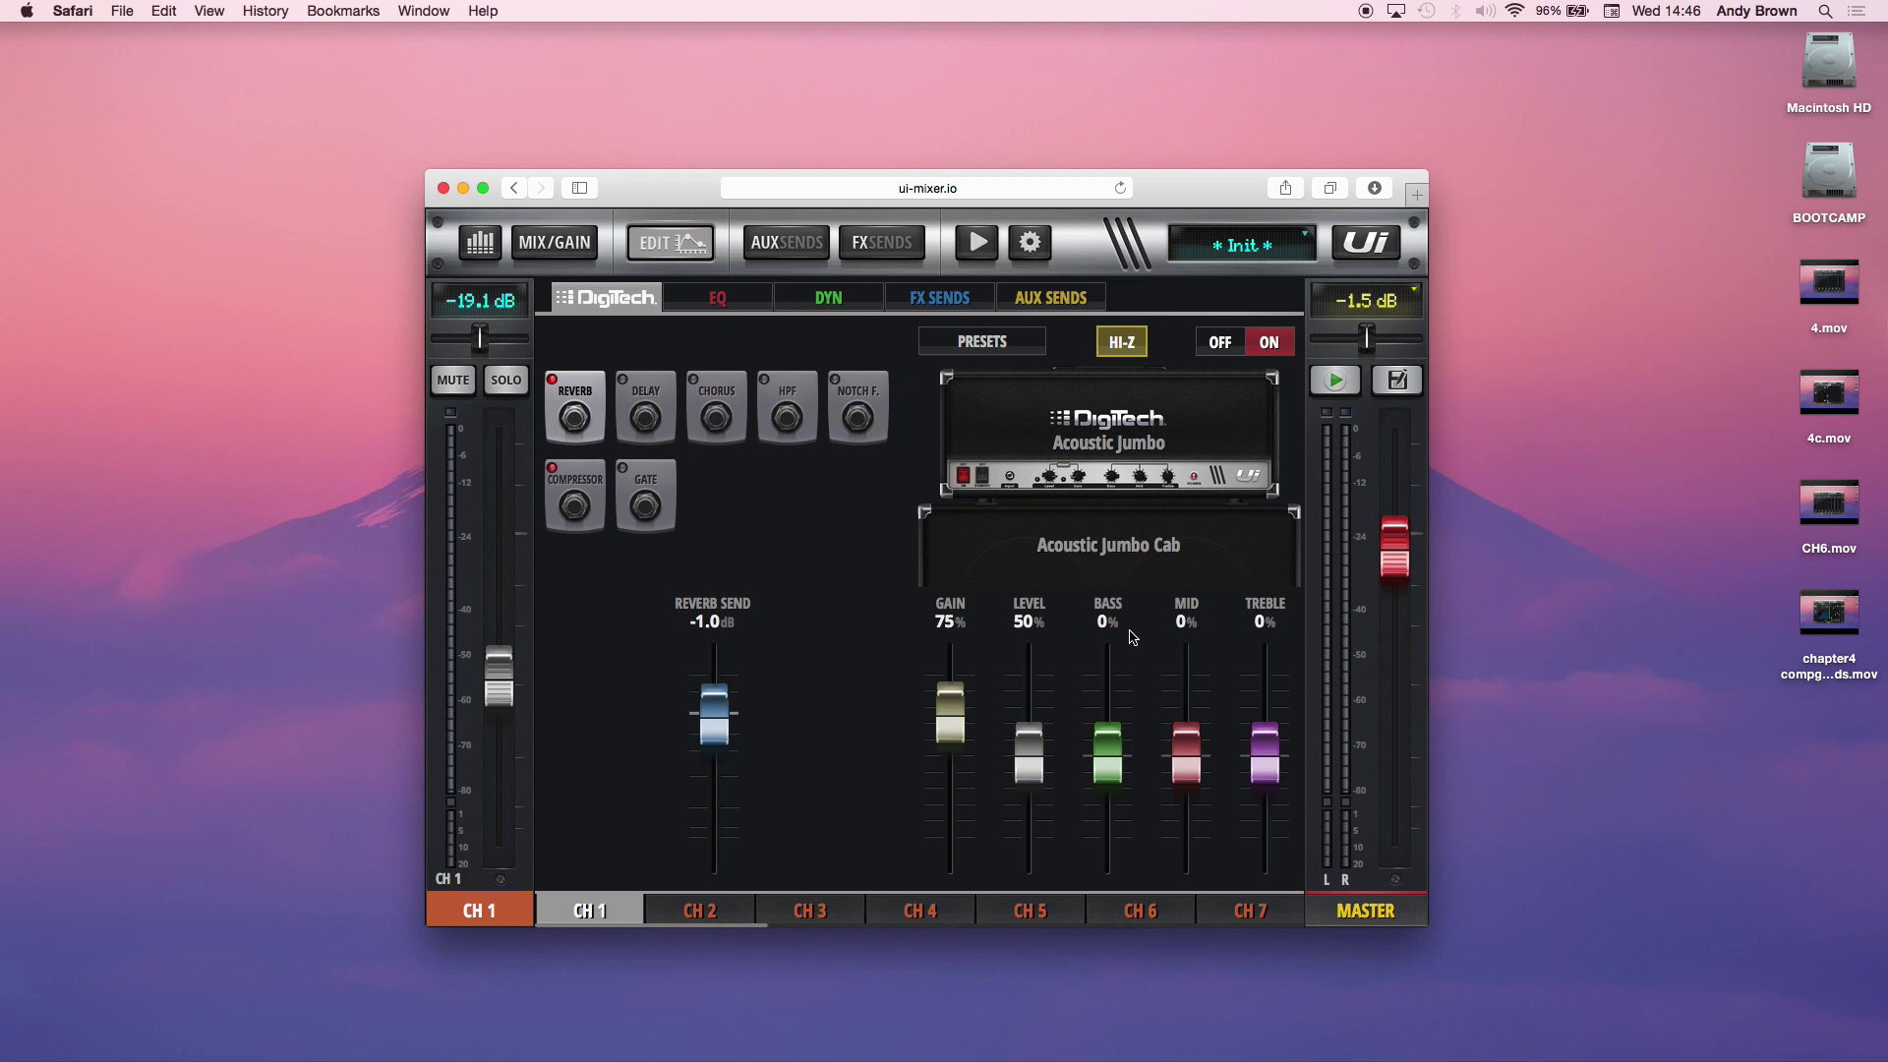
pyautogui.click(1069, 520)
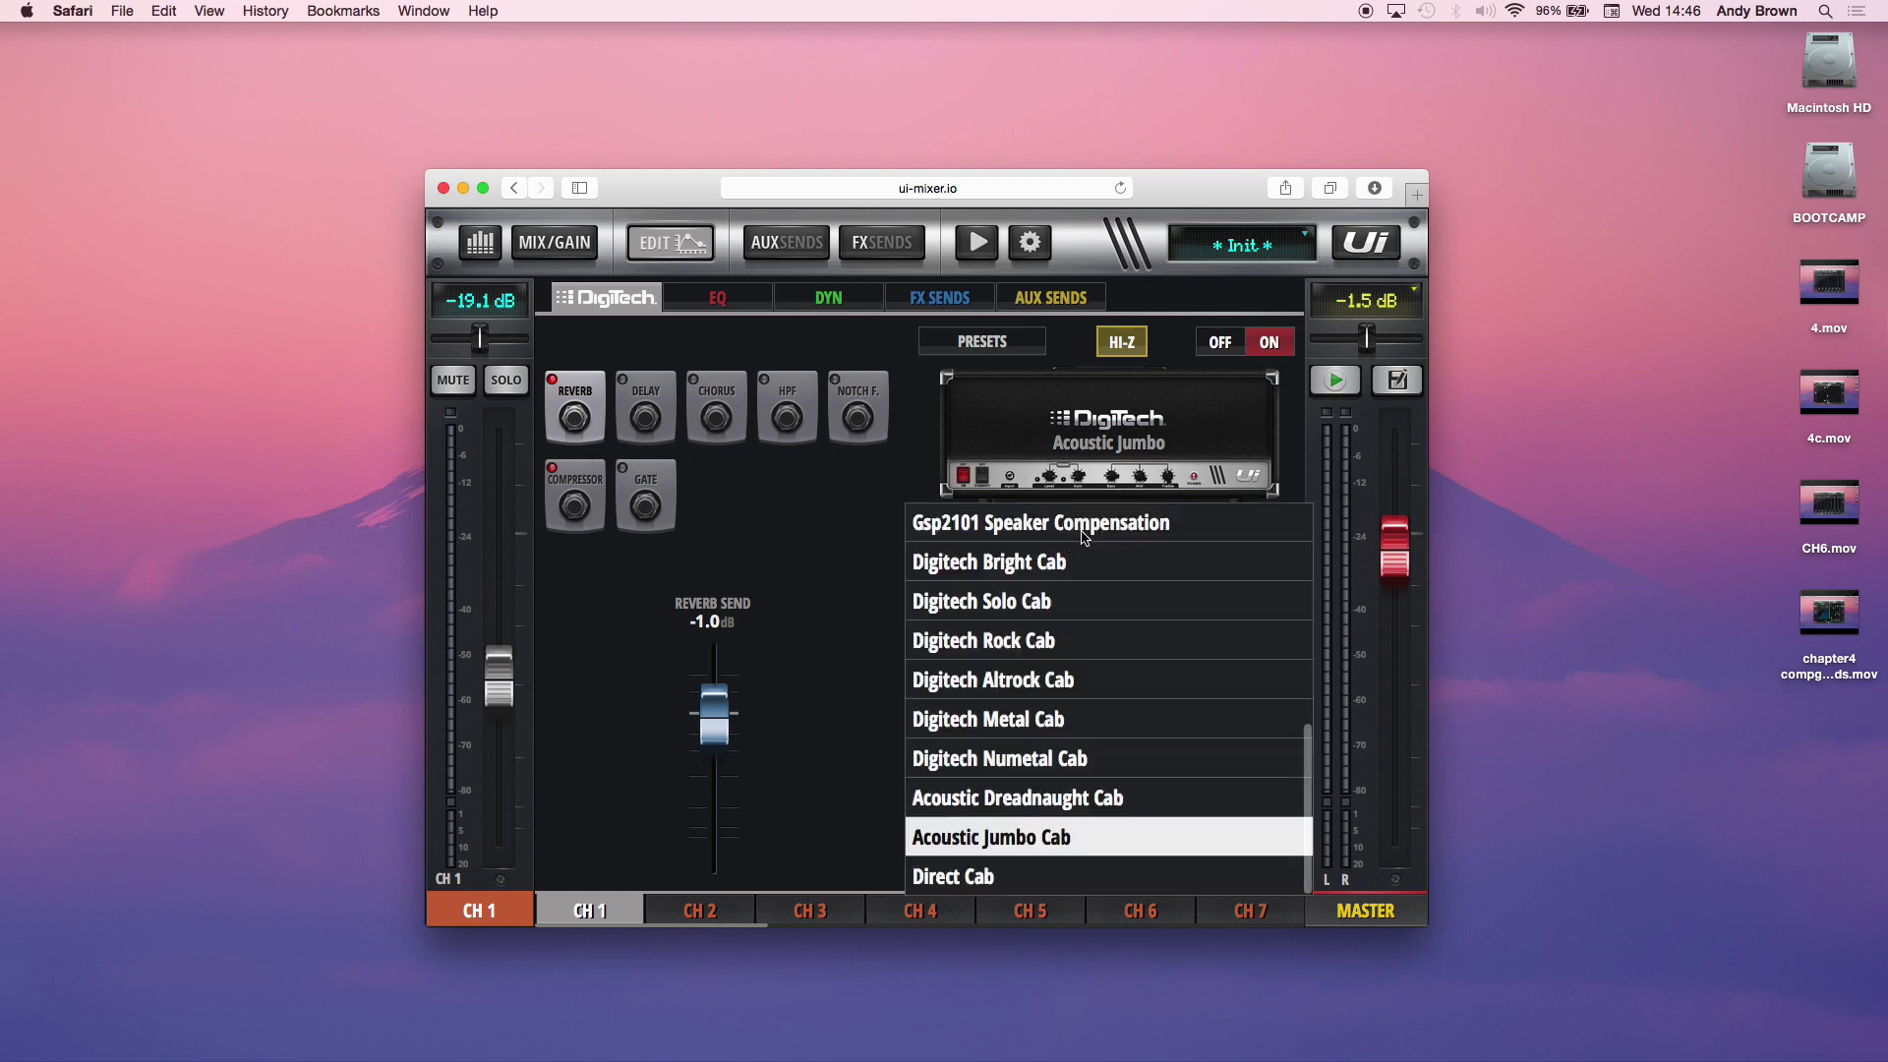
pyautogui.scroll(10, 1100, 641)
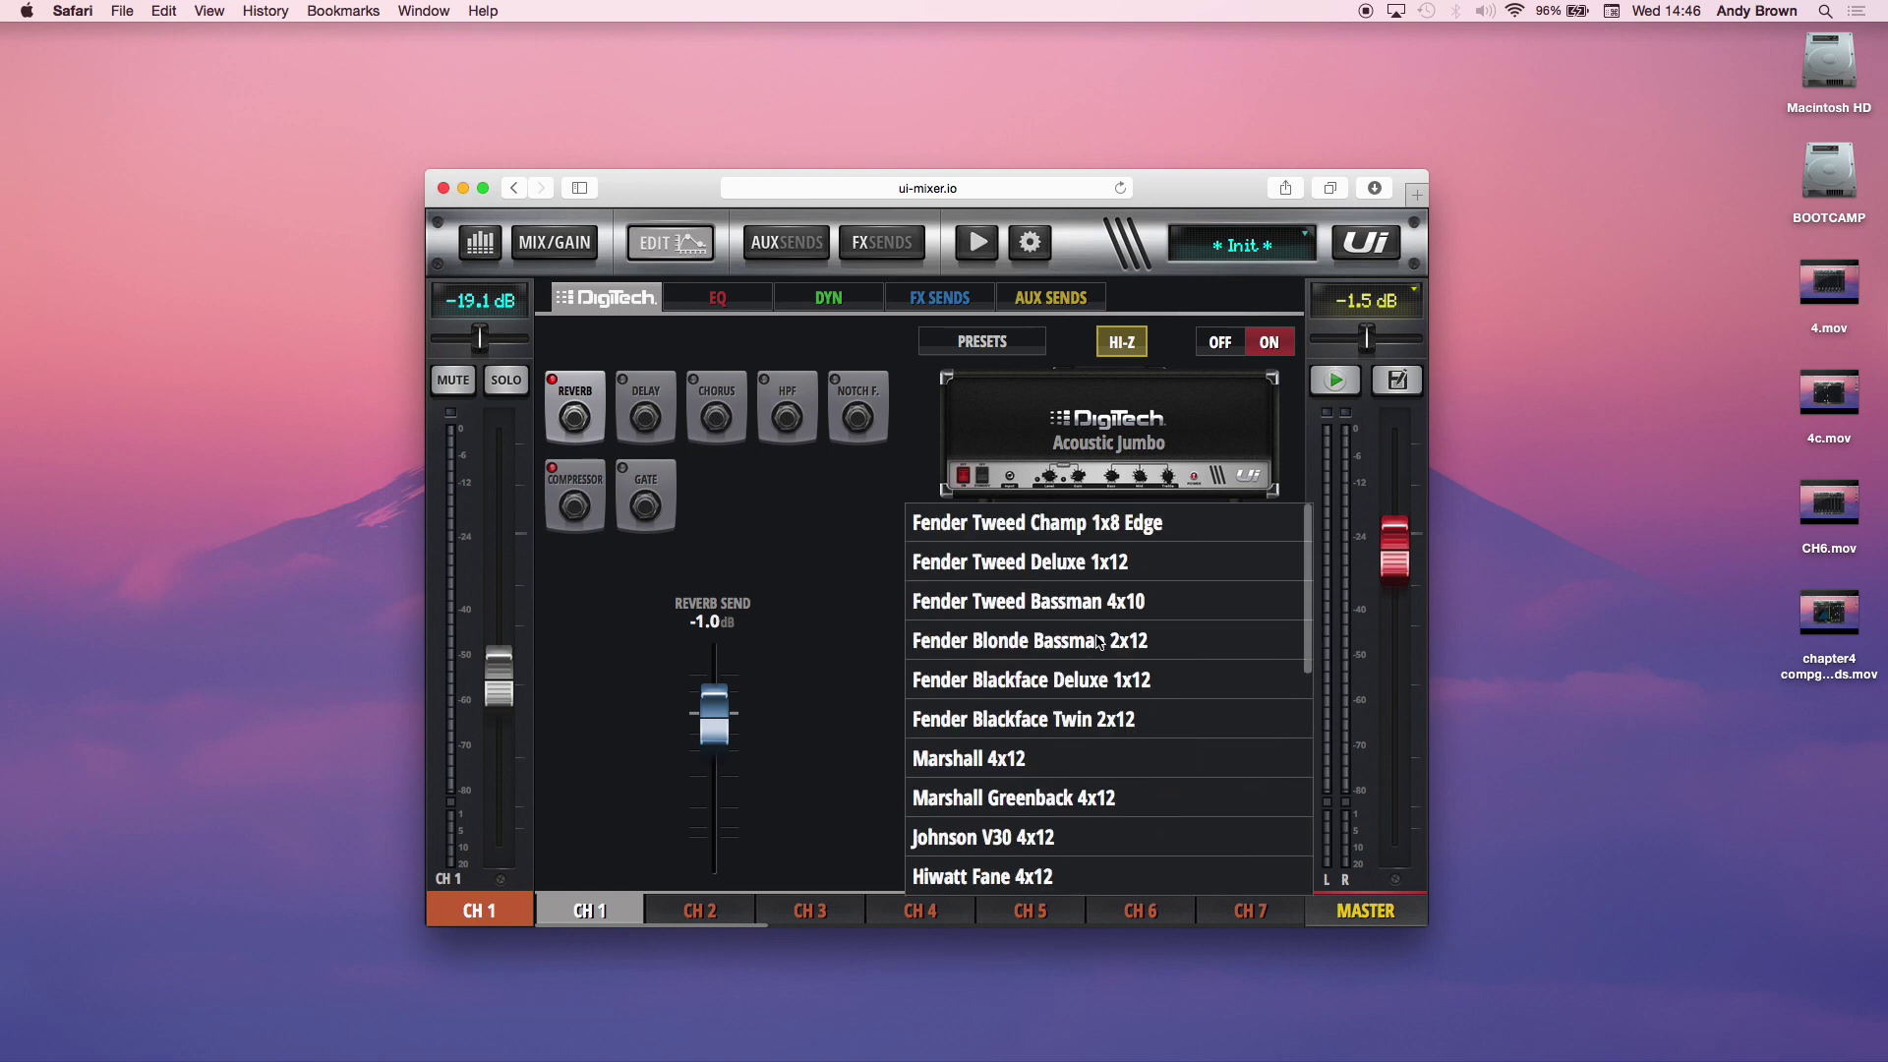
pyautogui.scroll(-10, 1100, 641)
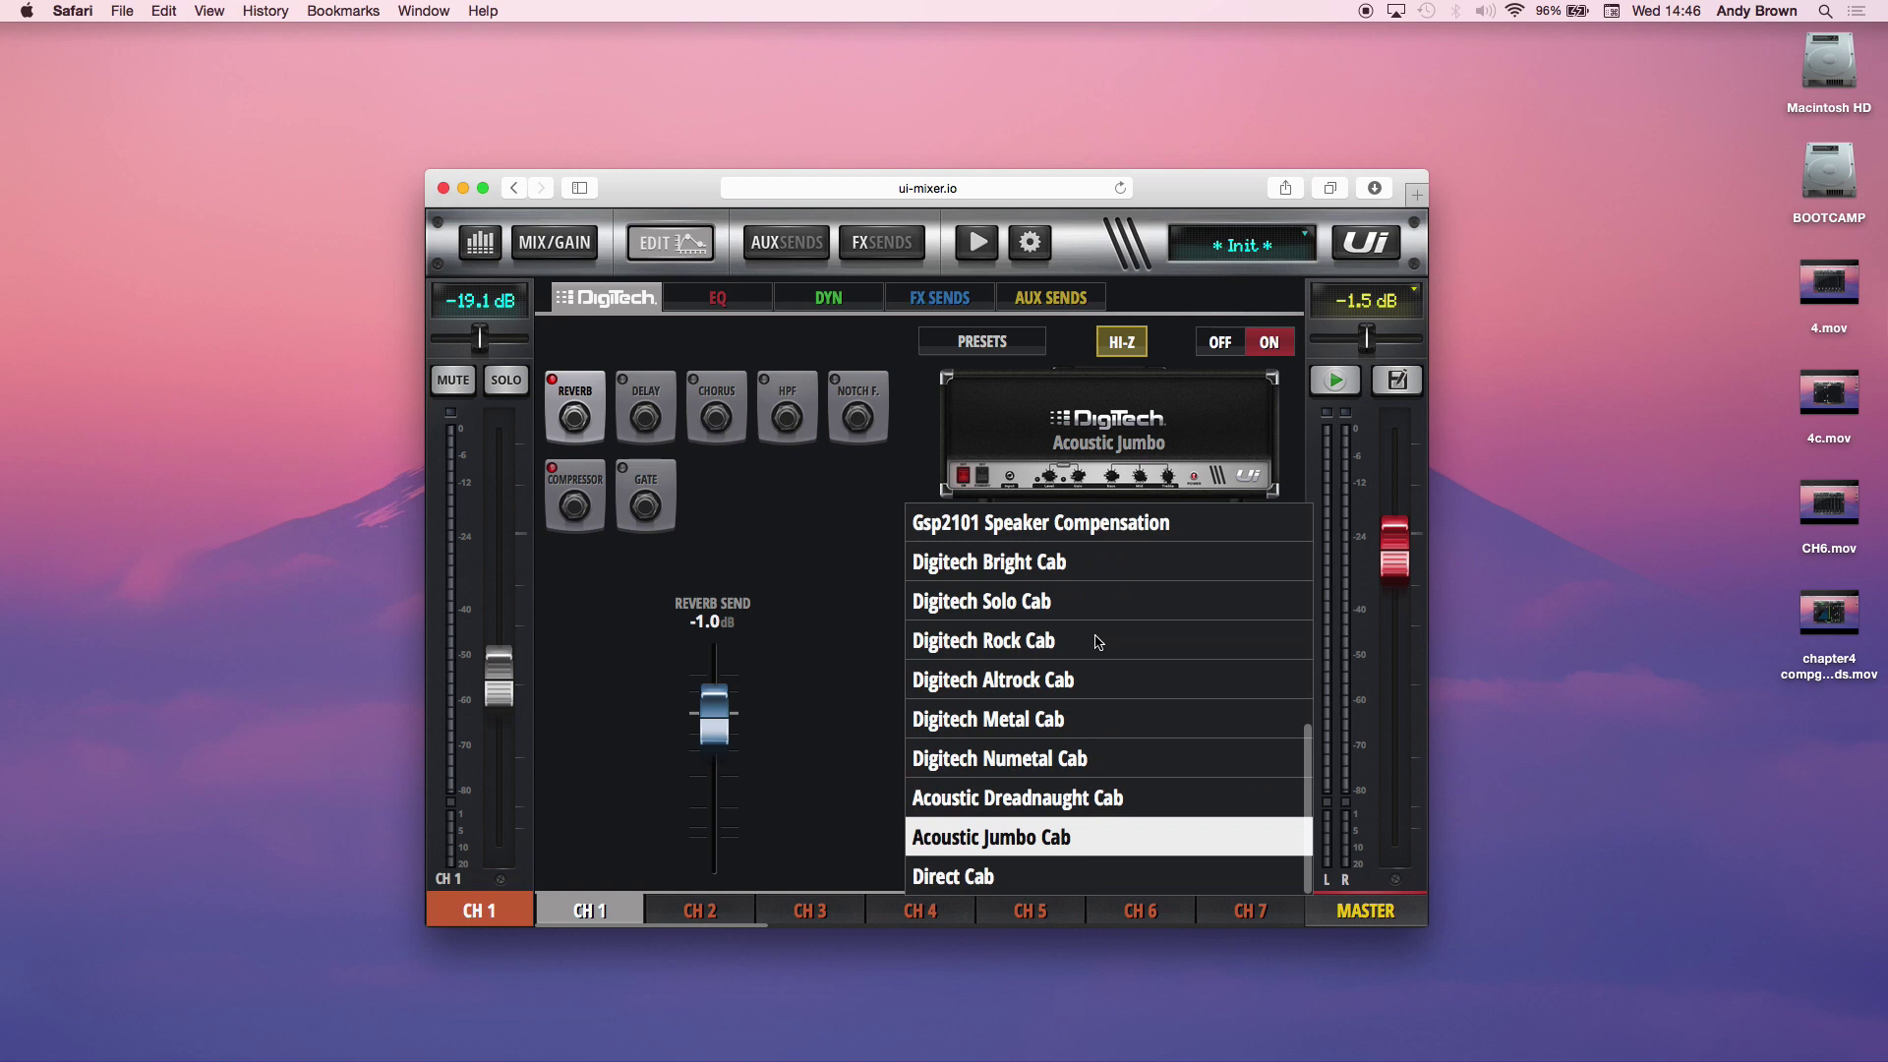
pyautogui.click(1055, 838)
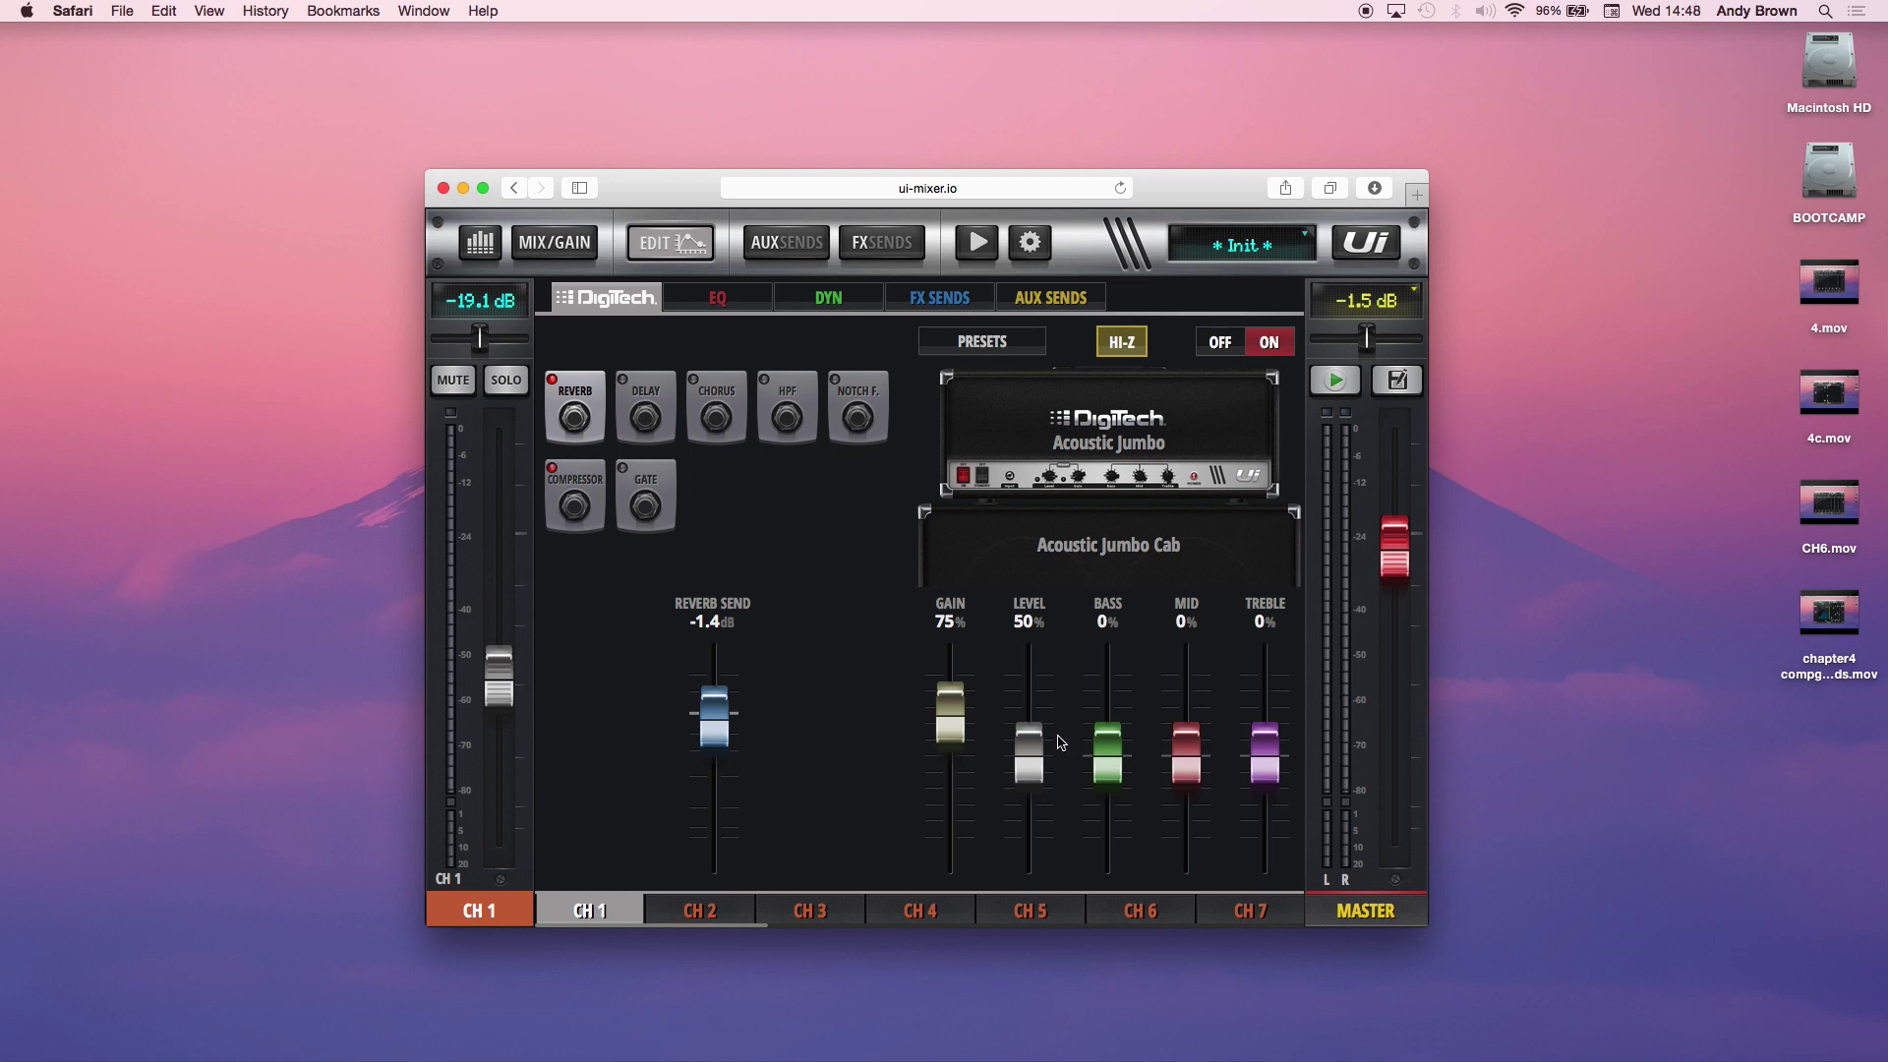
# - Set the Acoustic Jumbo amp's GAIN fader to 65% and its LEVEL fader to 60%
pyautogui.moveTo(947, 713)
pyautogui.mouseDown()
pyautogui.moveTo(952, 762)
pyautogui.moveTo(952, 725)
pyautogui.mouseUp()
pyautogui.moveTo(1051, 769); pyautogui.dragTo(1040, 751)
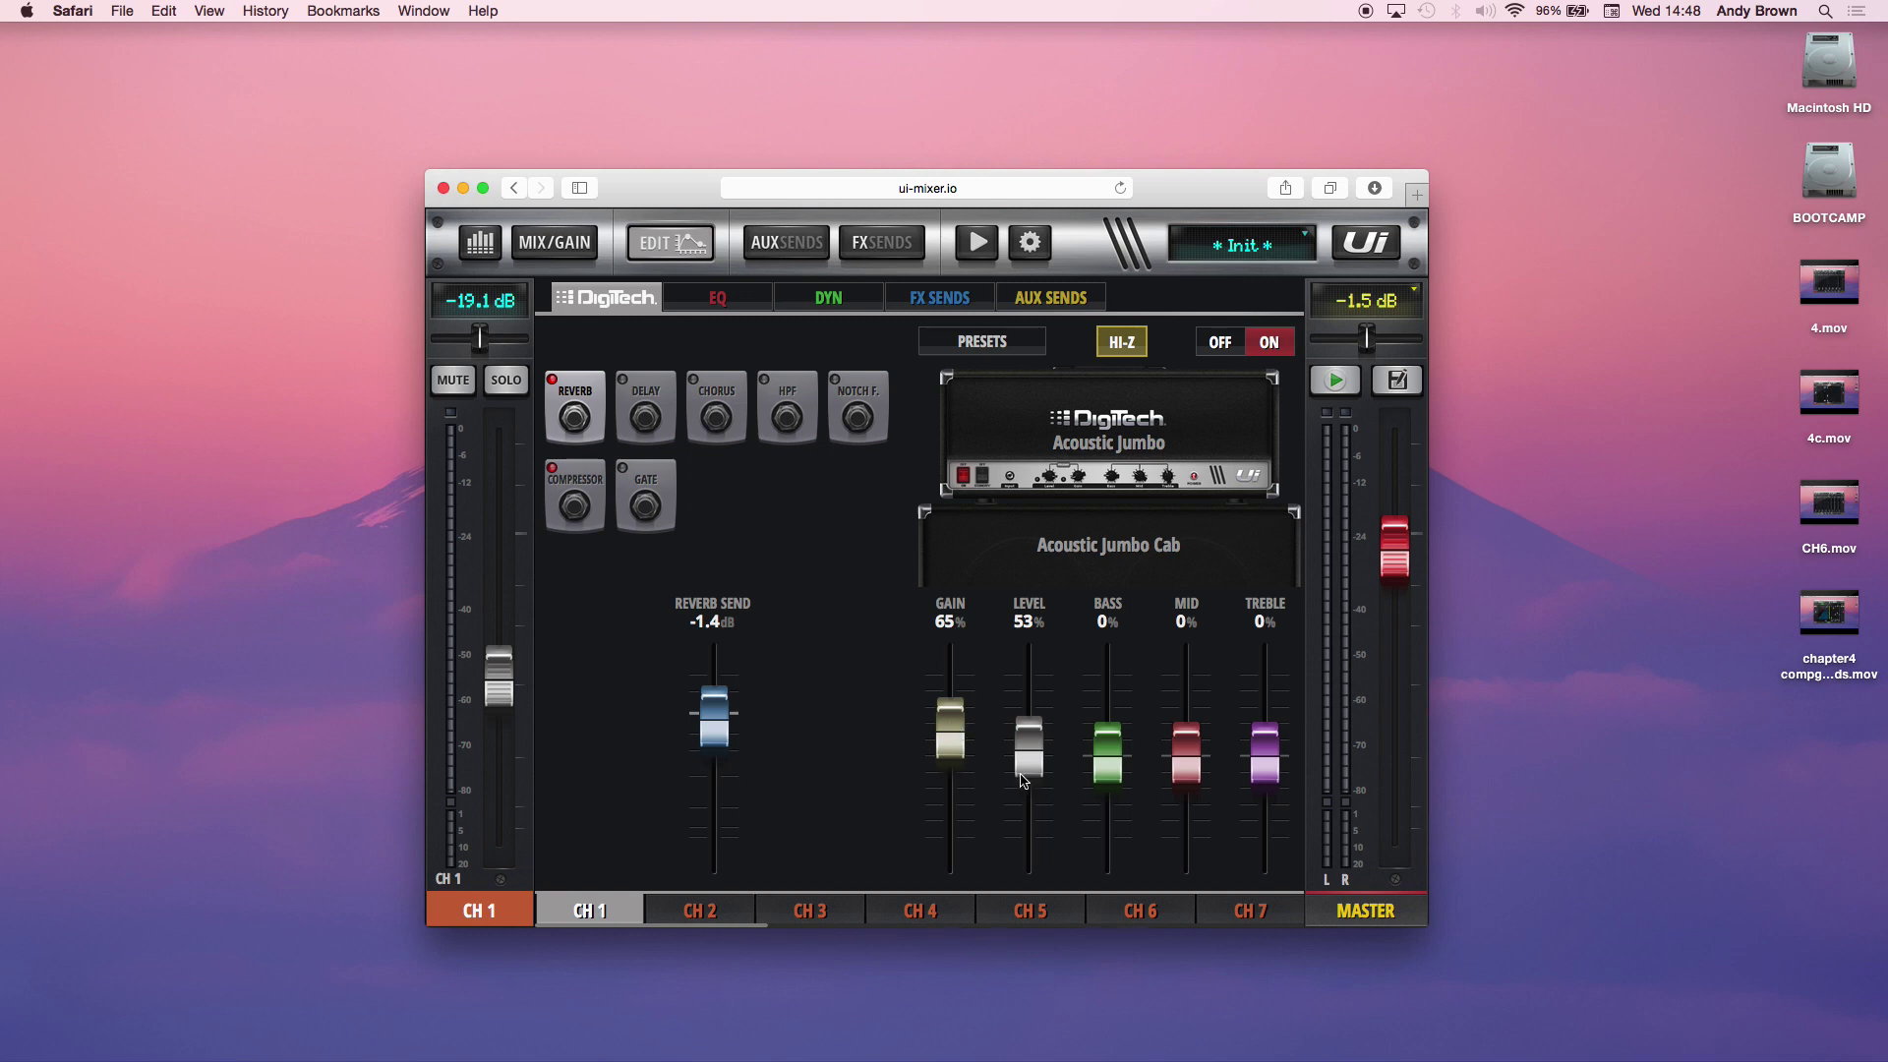
pyautogui.moveTo(1025, 772); pyautogui.dragTo(1026, 760)
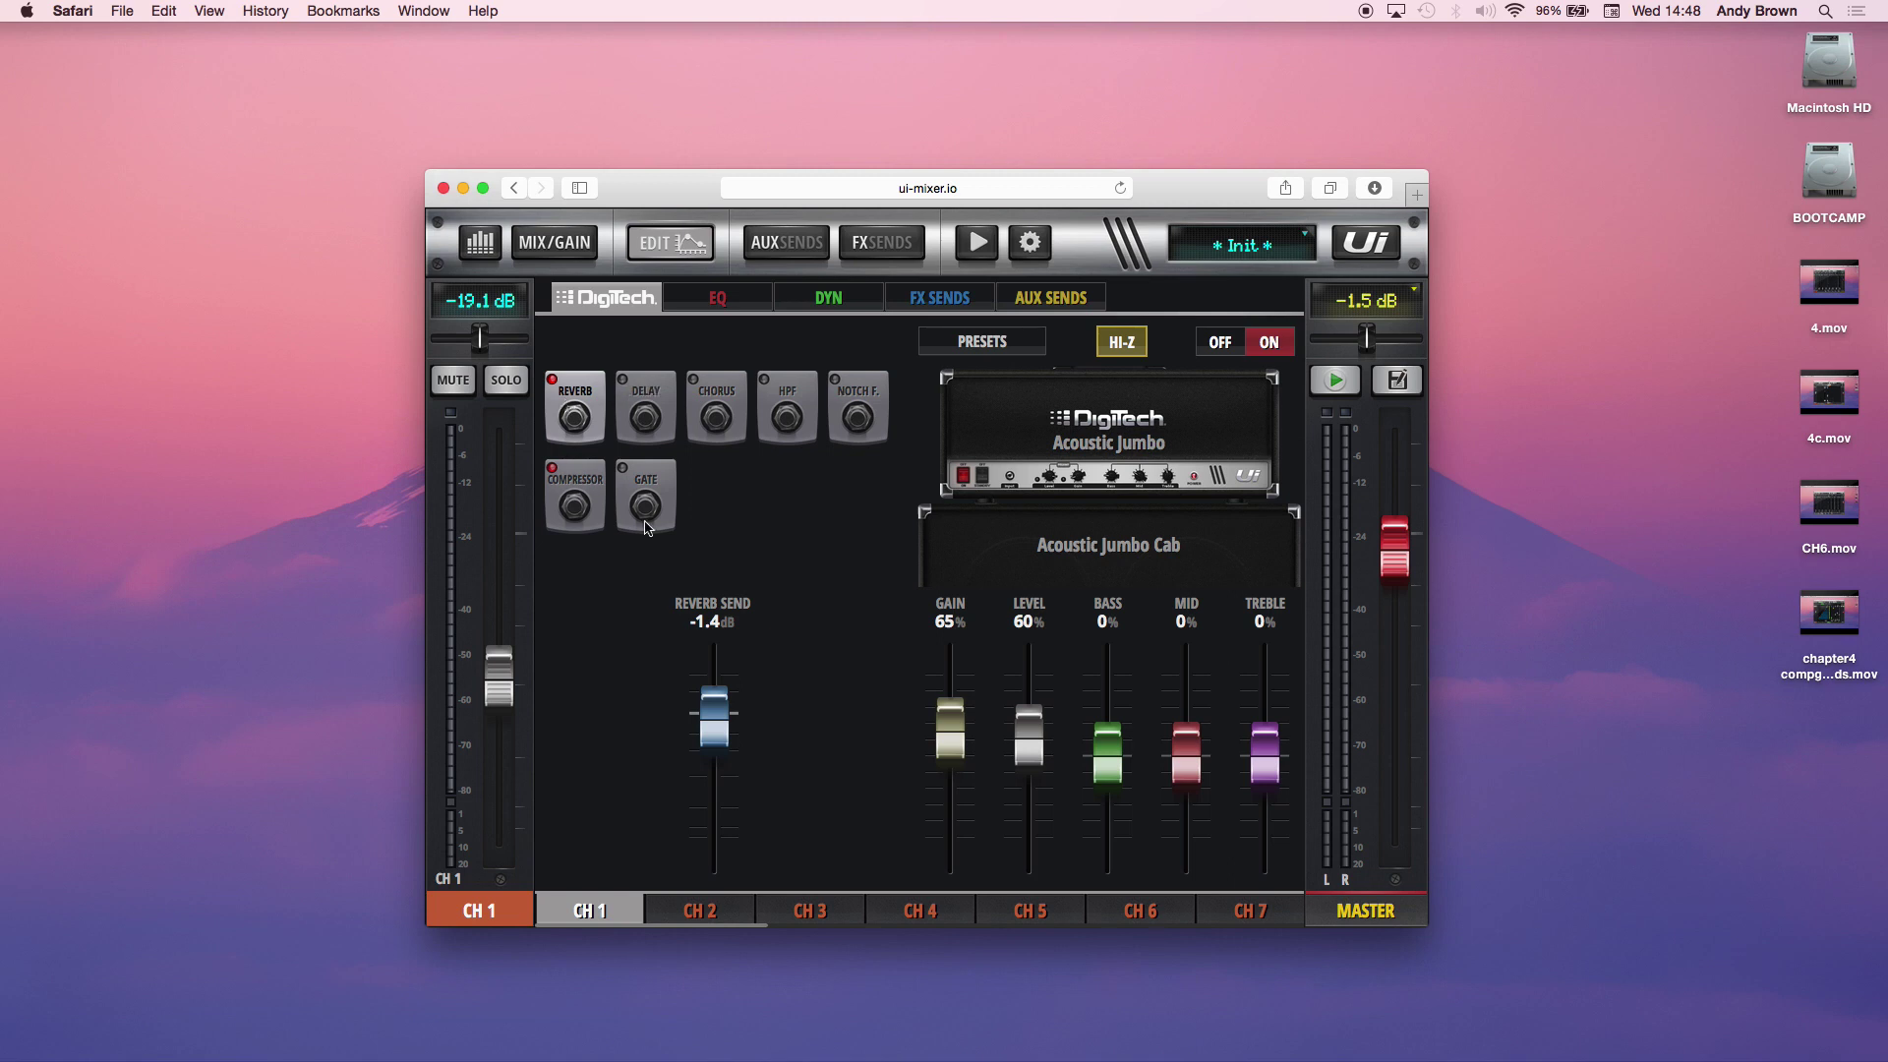
# - Set reverb send to -4.0 dB, return delay send to -inf, and raise chorus send to about -38 dB
pyautogui.moveTo(714, 760)
pyautogui.mouseDown()
pyautogui.moveTo(708, 823)
pyautogui.moveTo(725, 822)
pyautogui.moveTo(716, 738)
pyautogui.mouseUp()
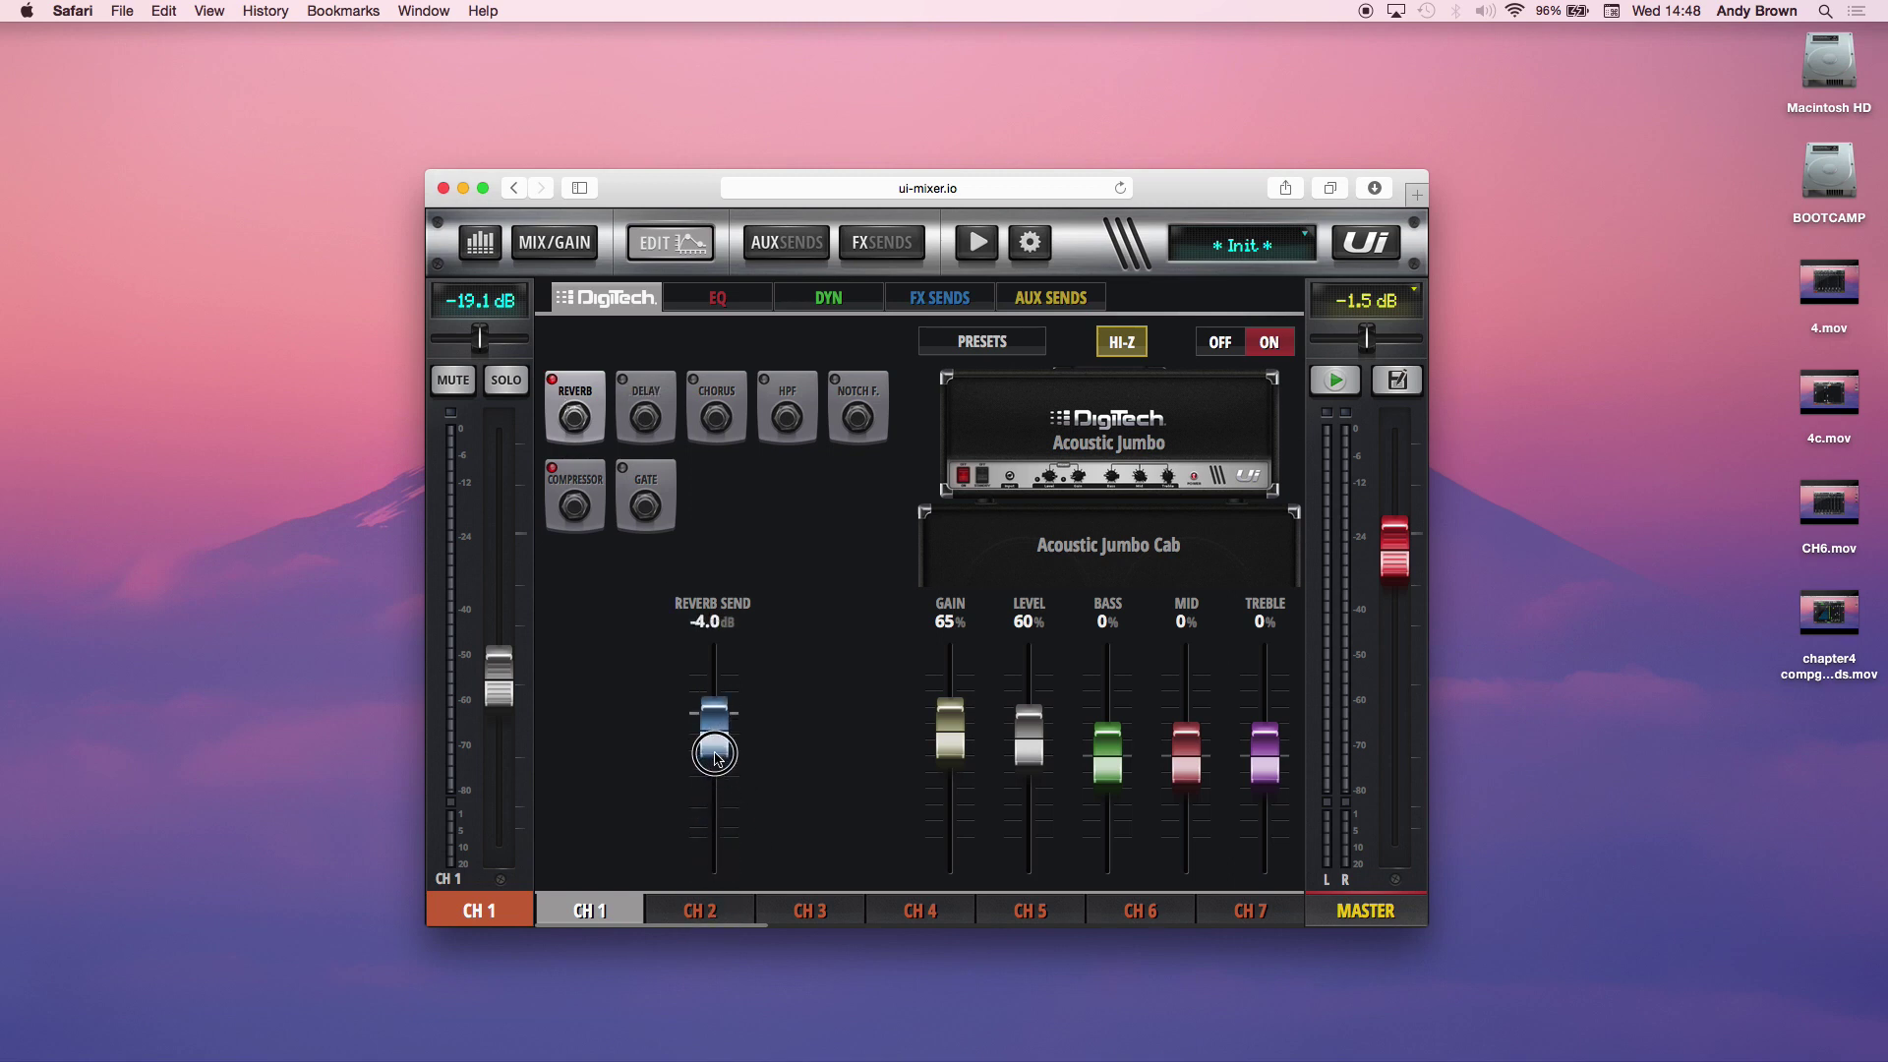
pyautogui.click(649, 385)
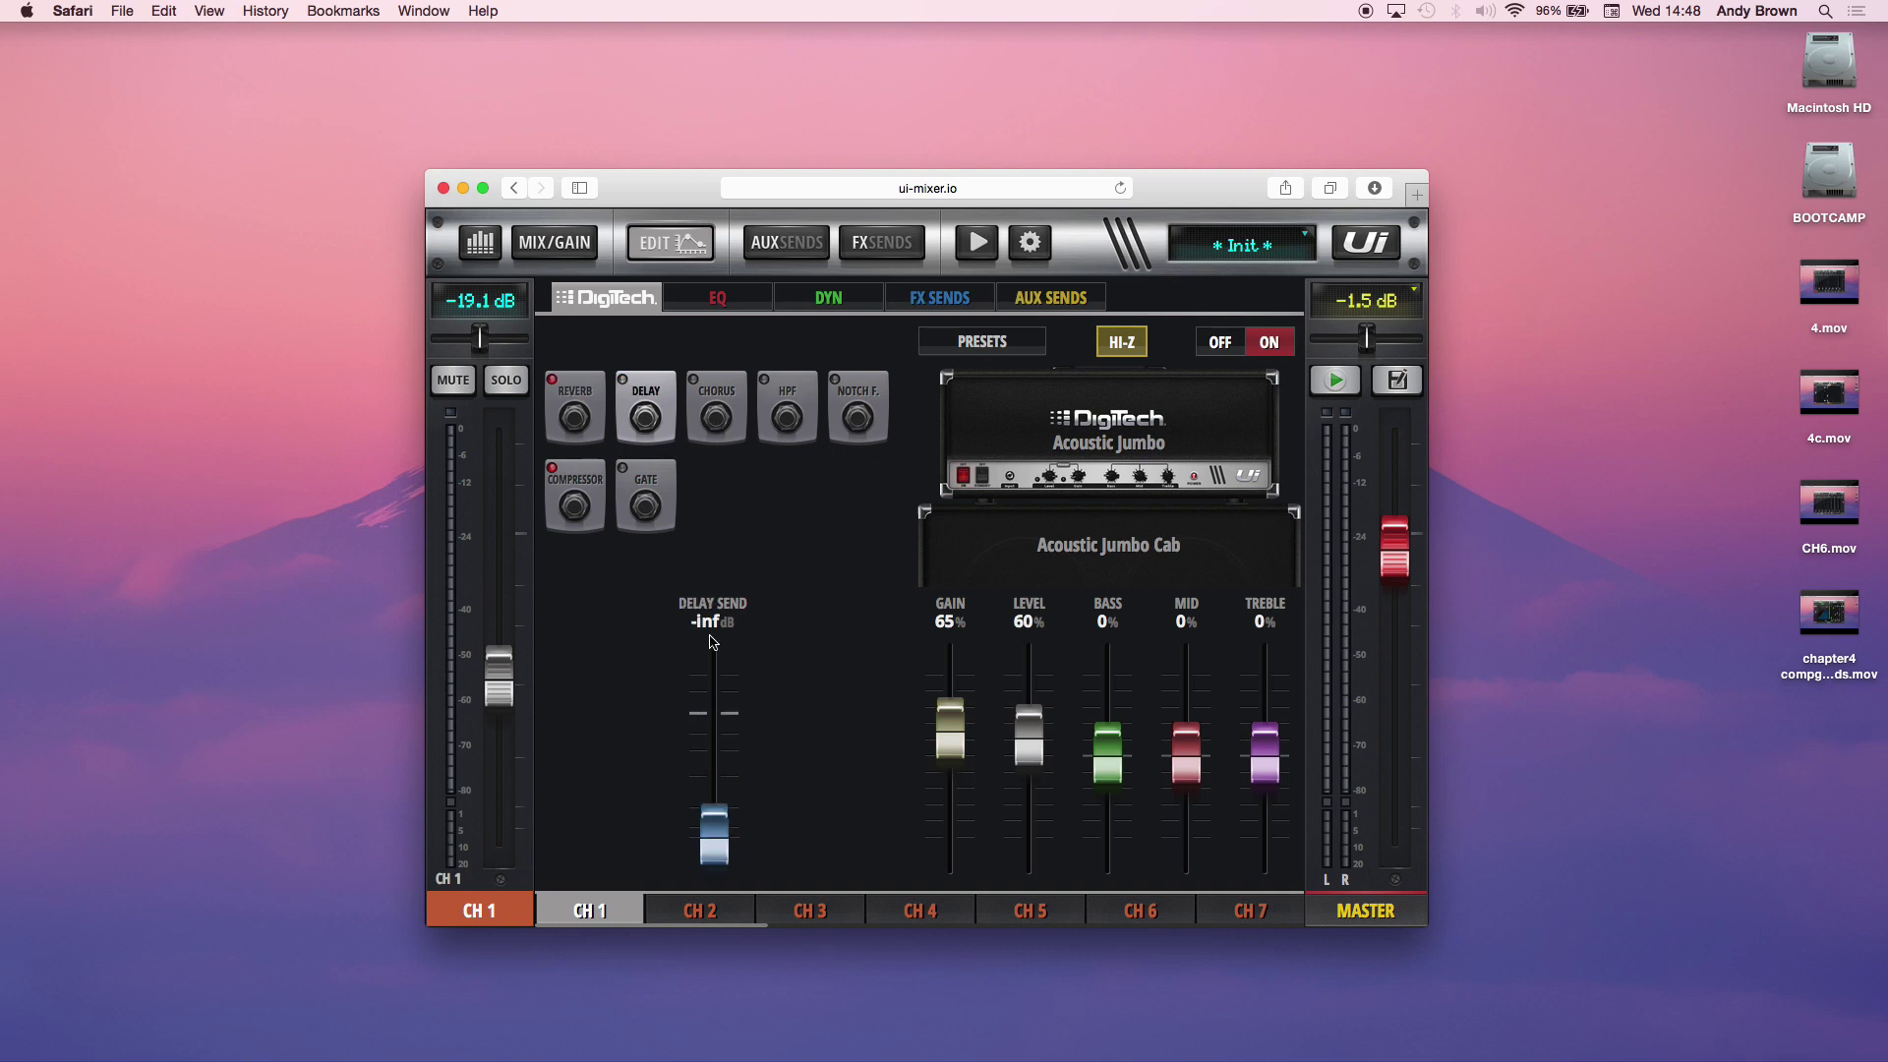
pyautogui.moveTo(718, 834); pyautogui.dragTo(721, 807)
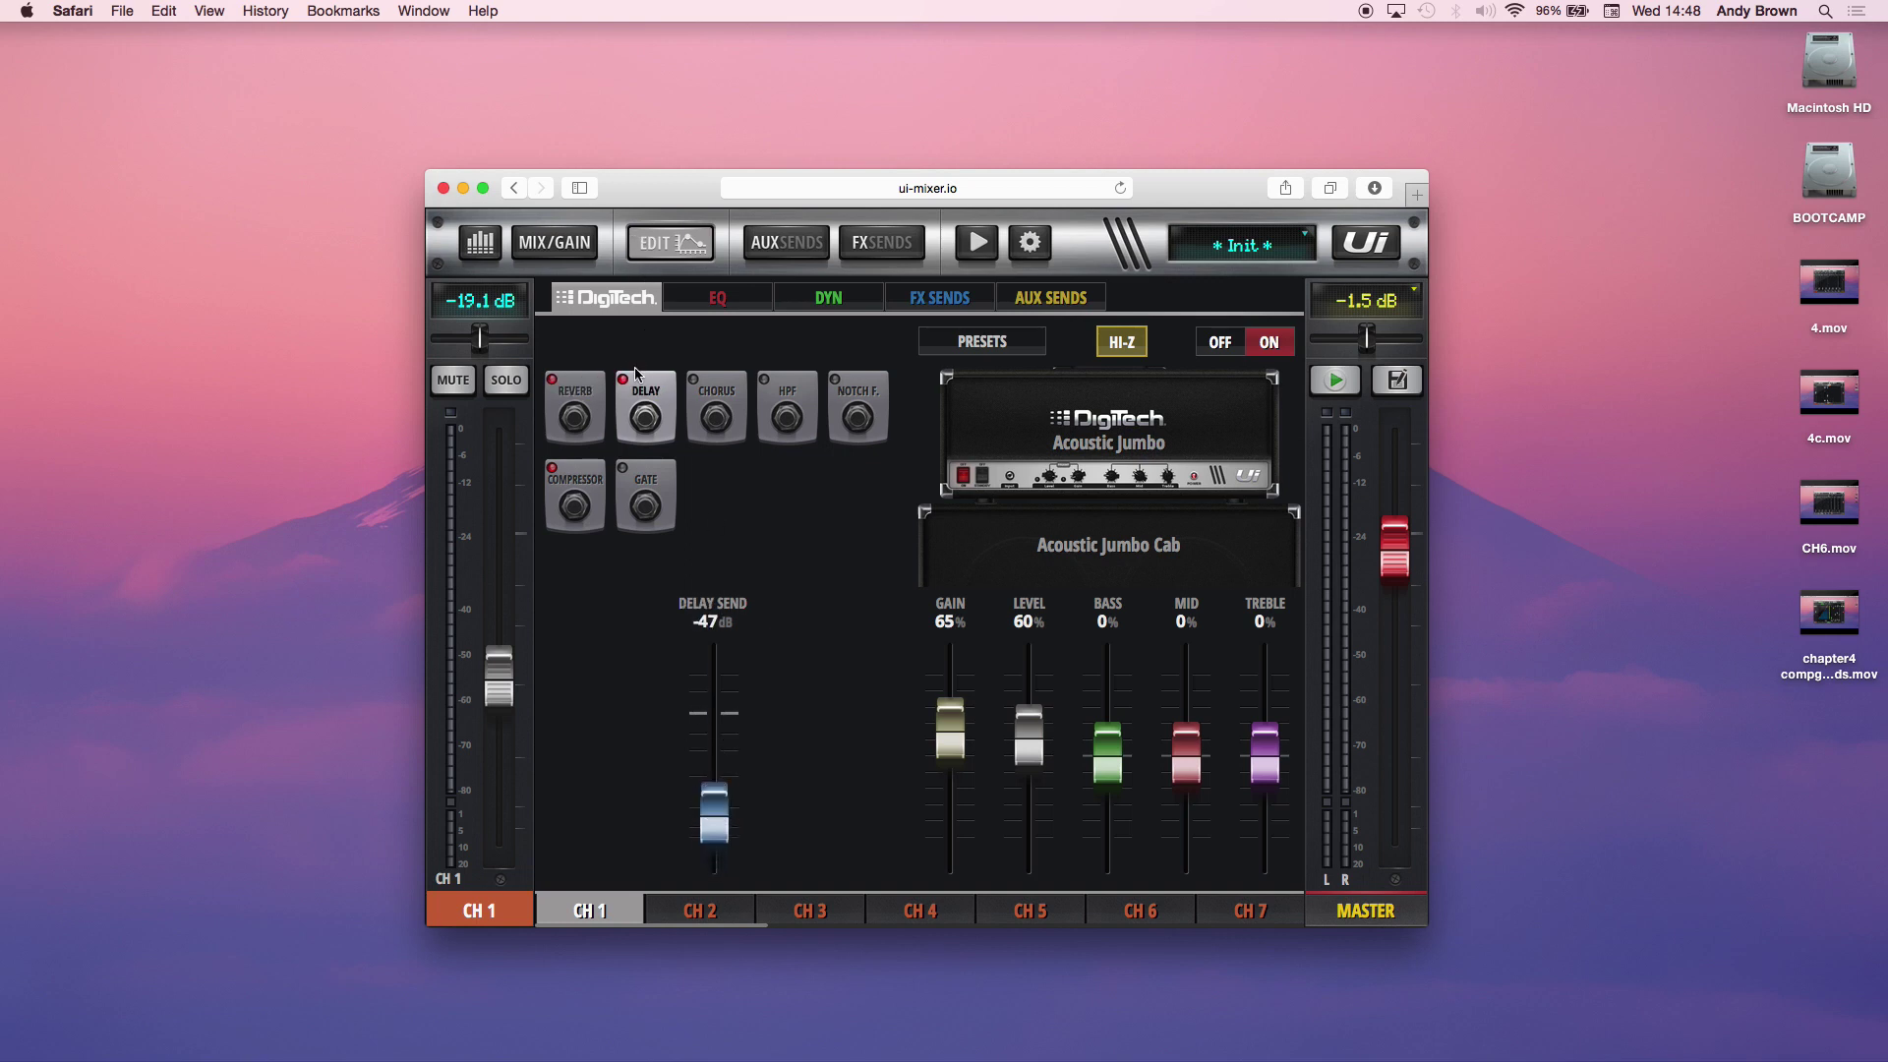
pyautogui.moveTo(719, 812); pyautogui.dragTo(713, 859)
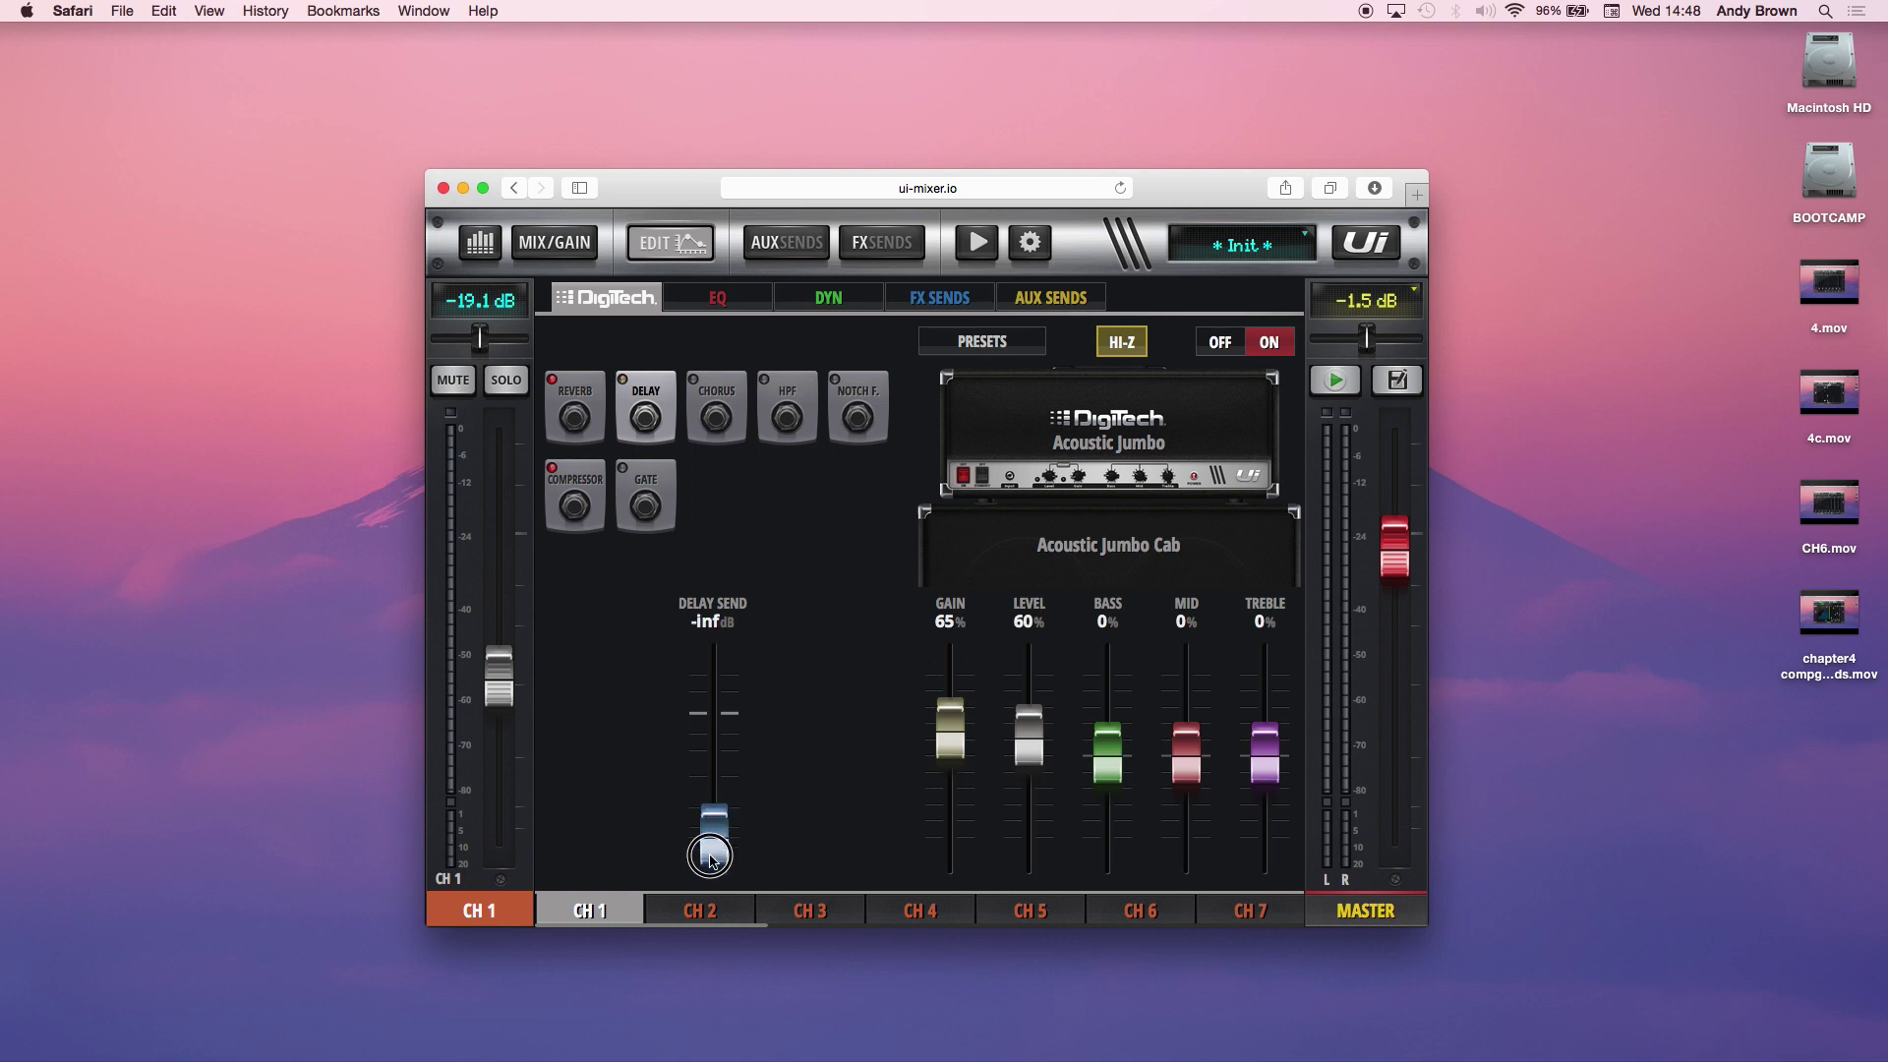
pyautogui.click(735, 404)
pyautogui.moveTo(717, 838)
pyautogui.mouseDown()
pyautogui.moveTo(719, 804)
pyautogui.moveTo(720, 837)
pyautogui.mouseUp()
# - Turn on the HPF pedal at 69 Hz and set NOTCH FREQ to 3046 Hz
pyautogui.click(812, 403)
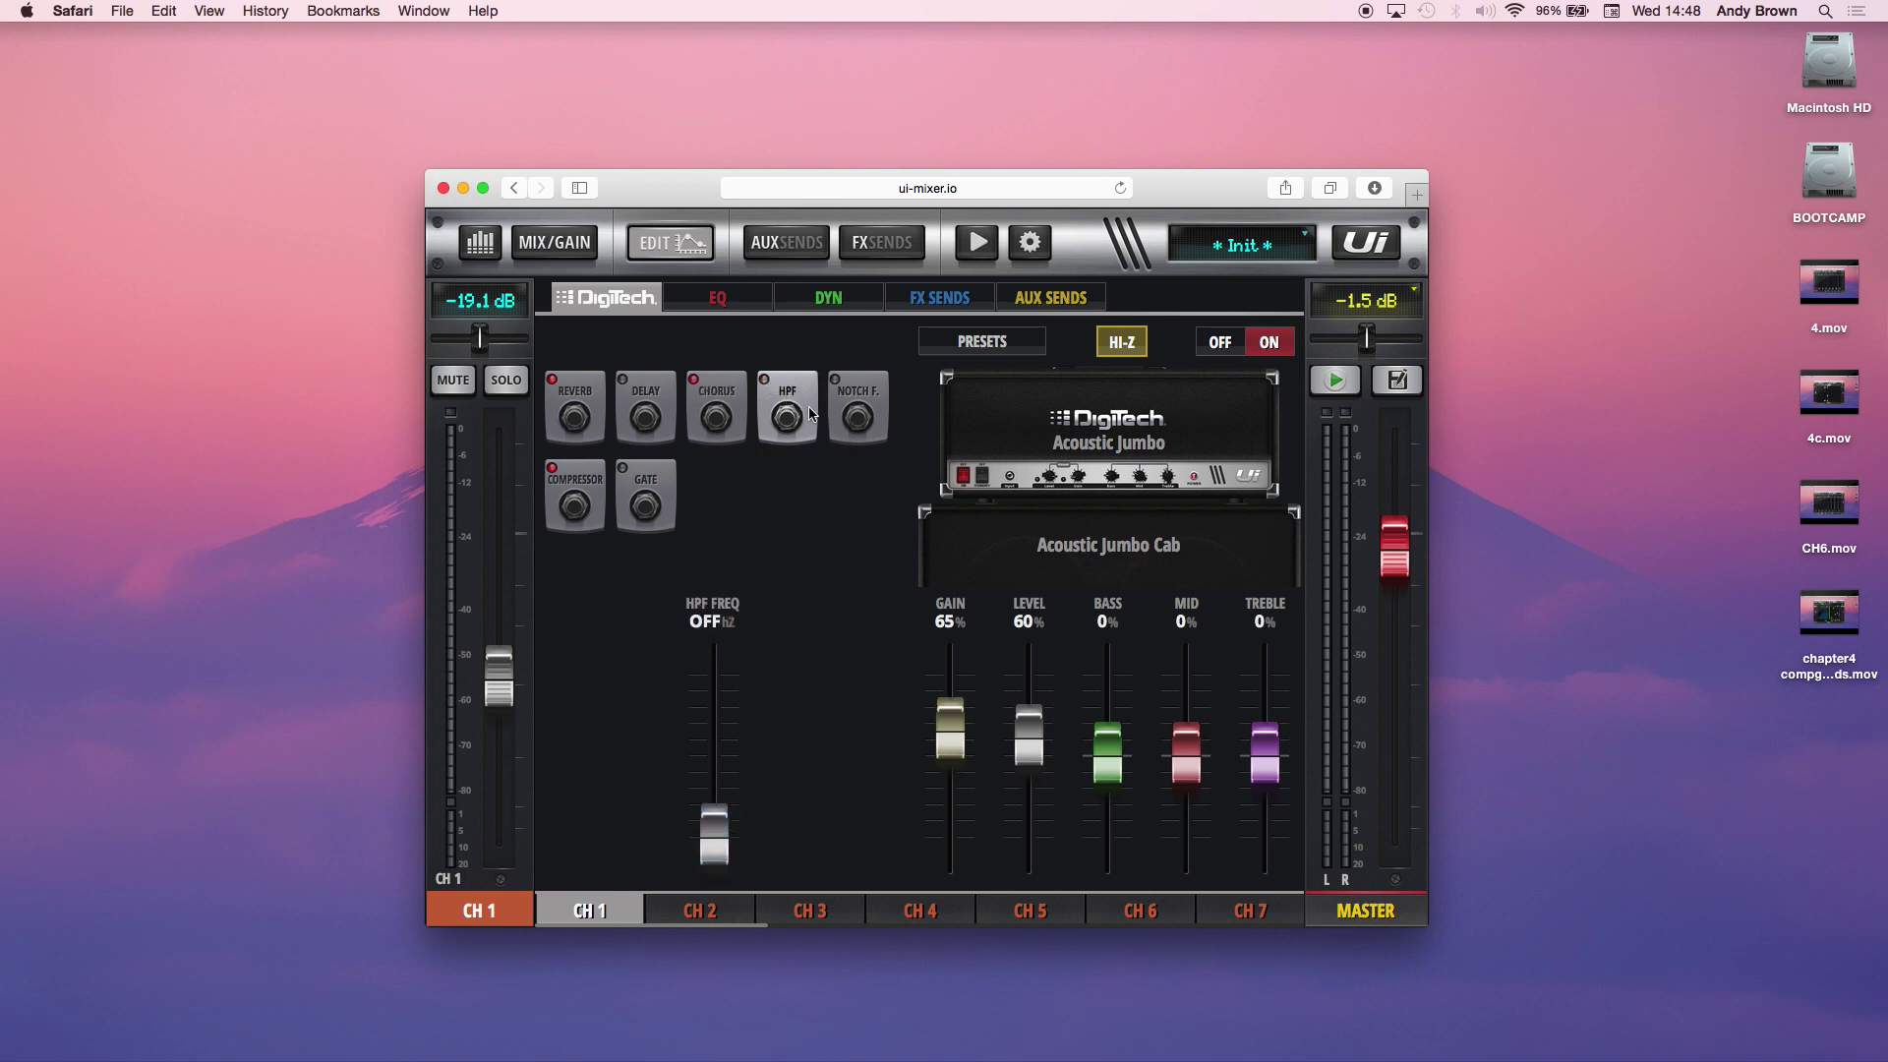
pyautogui.moveTo(705, 849); pyautogui.dragTo(714, 827)
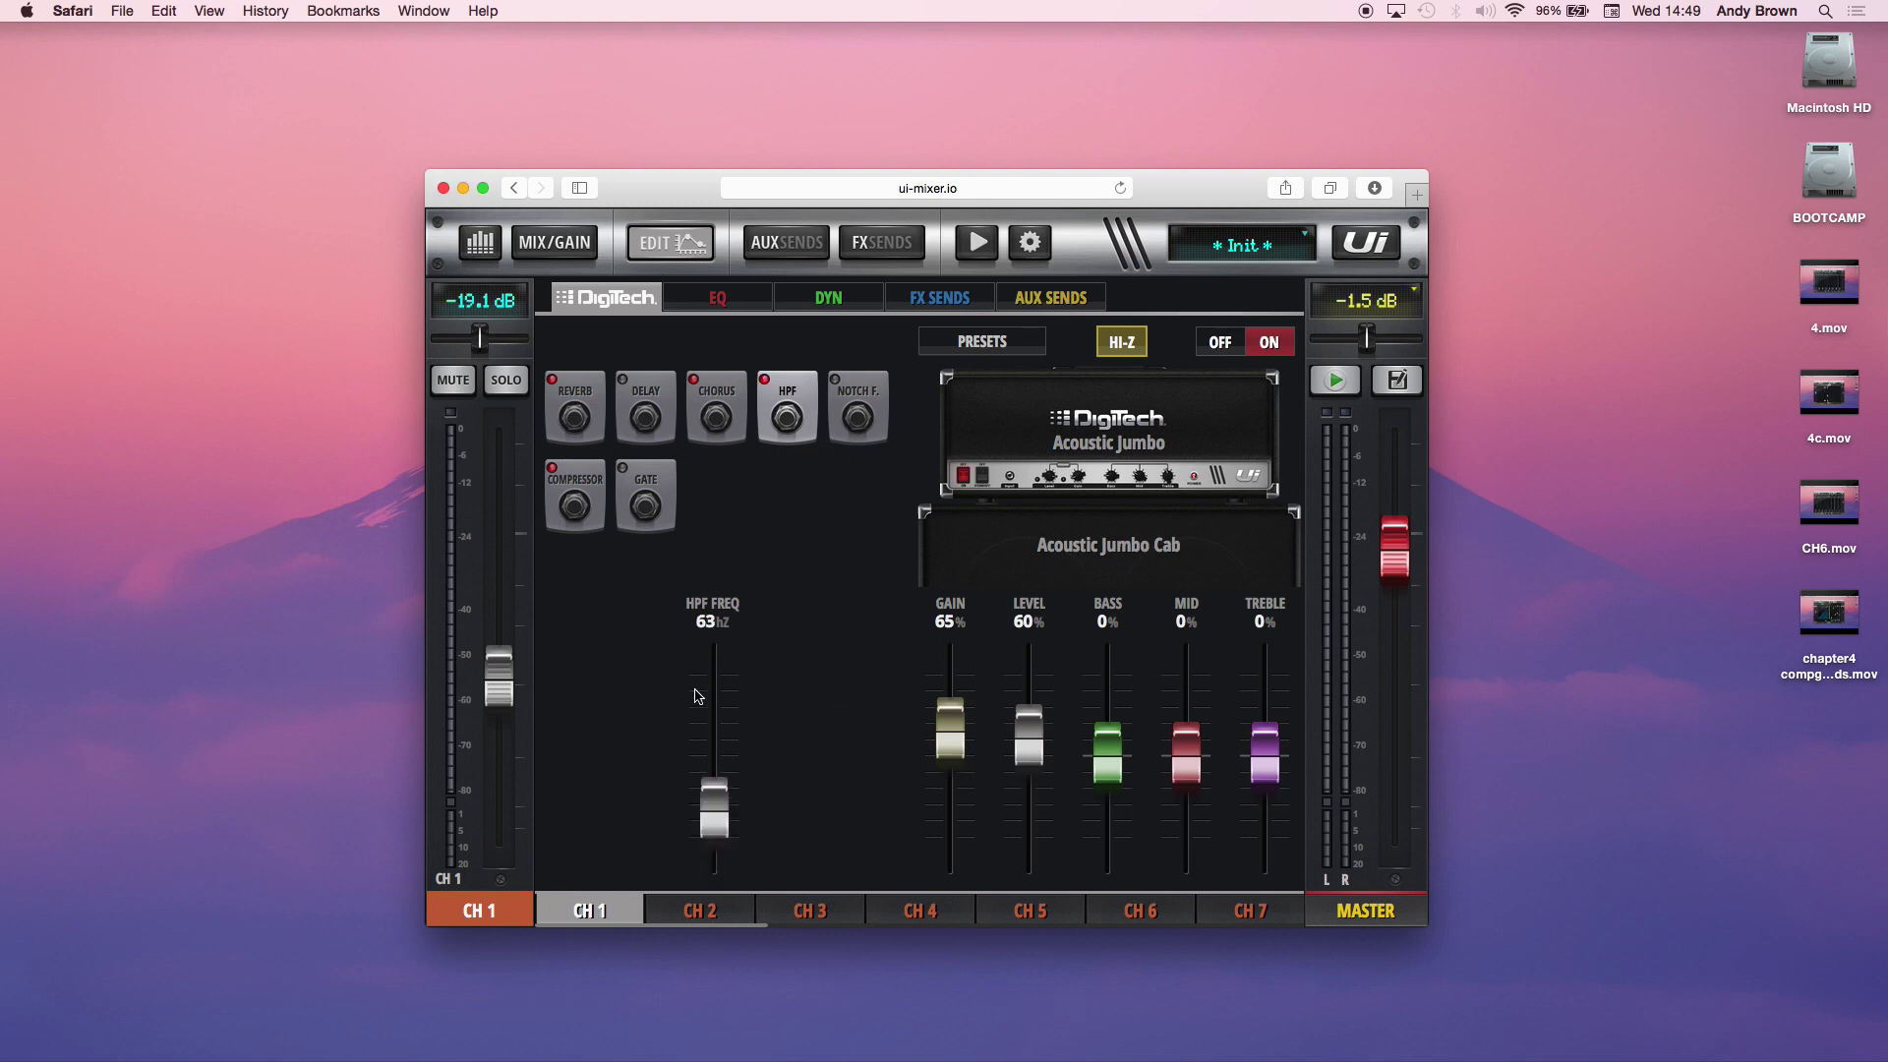
pyautogui.moveTo(721, 811); pyautogui.dragTo(720, 811)
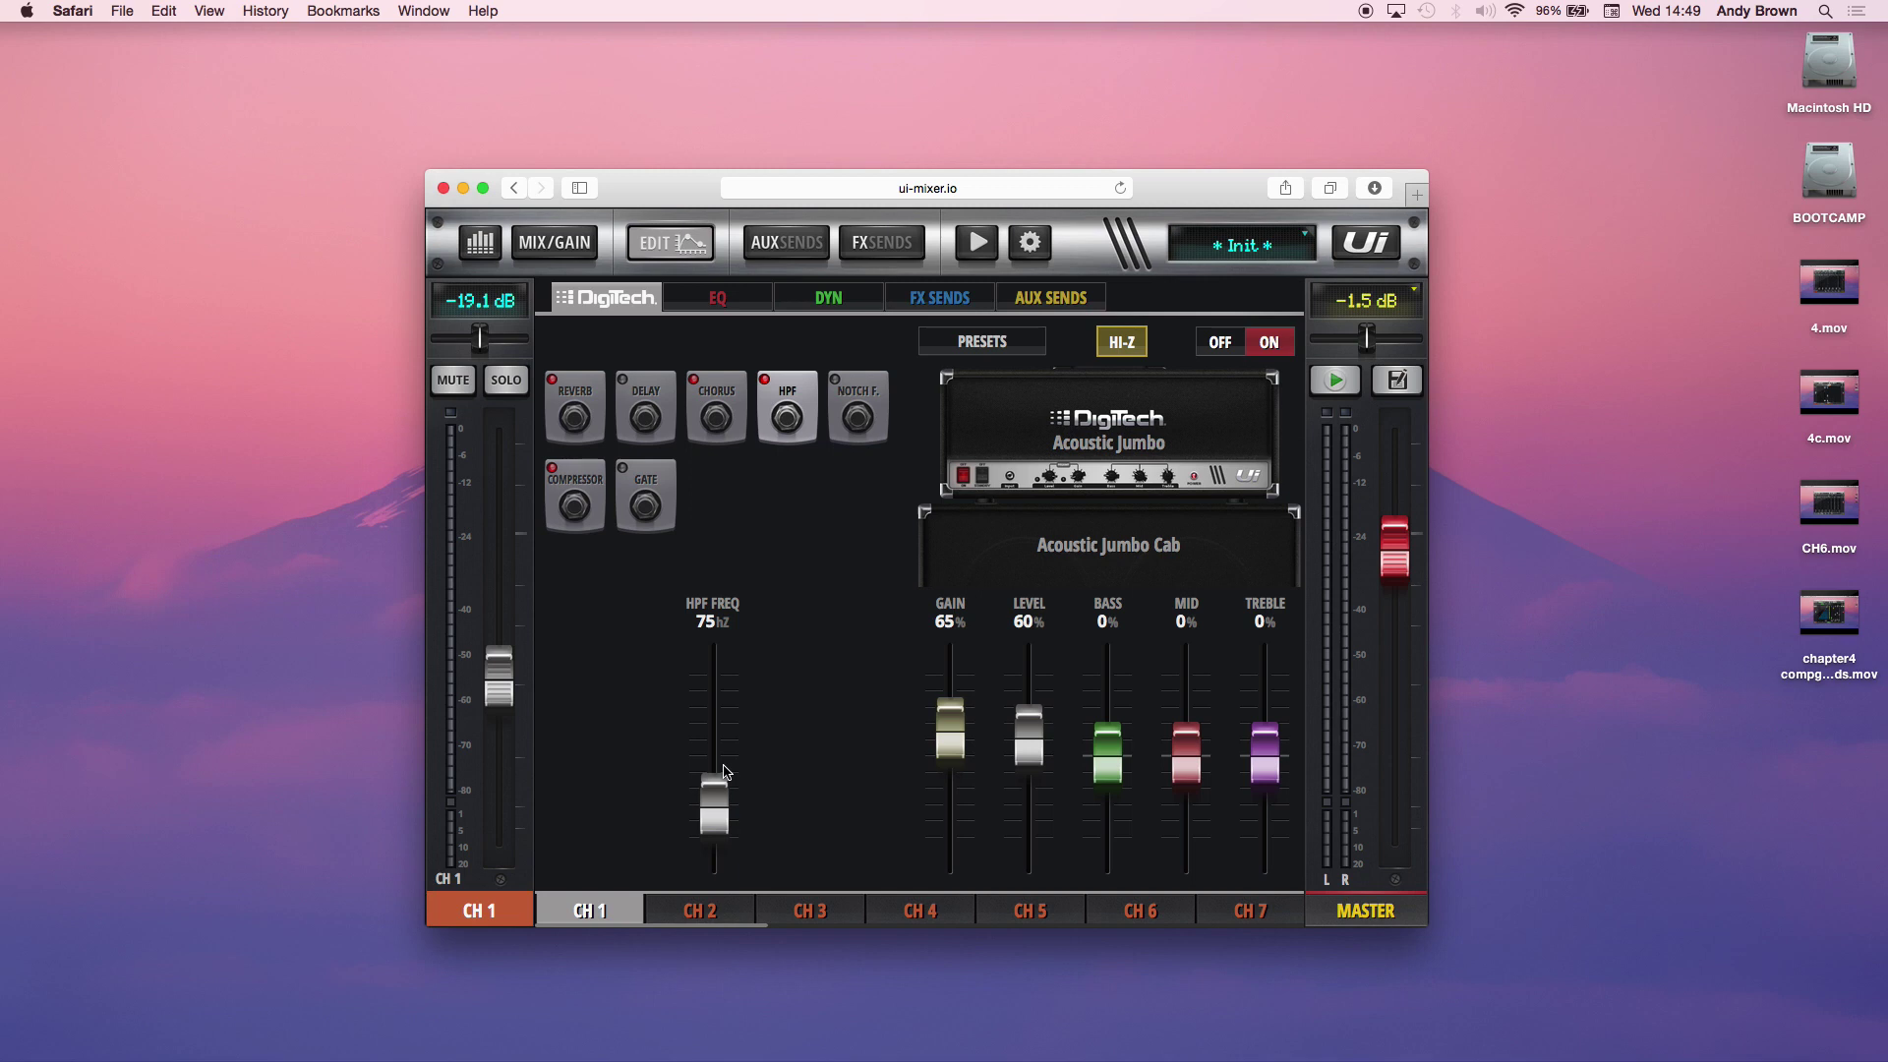
pyautogui.moveTo(723, 787); pyautogui.dragTo(723, 790)
pyautogui.click(852, 403)
pyautogui.moveTo(721, 702); pyautogui.dragTo(723, 733)
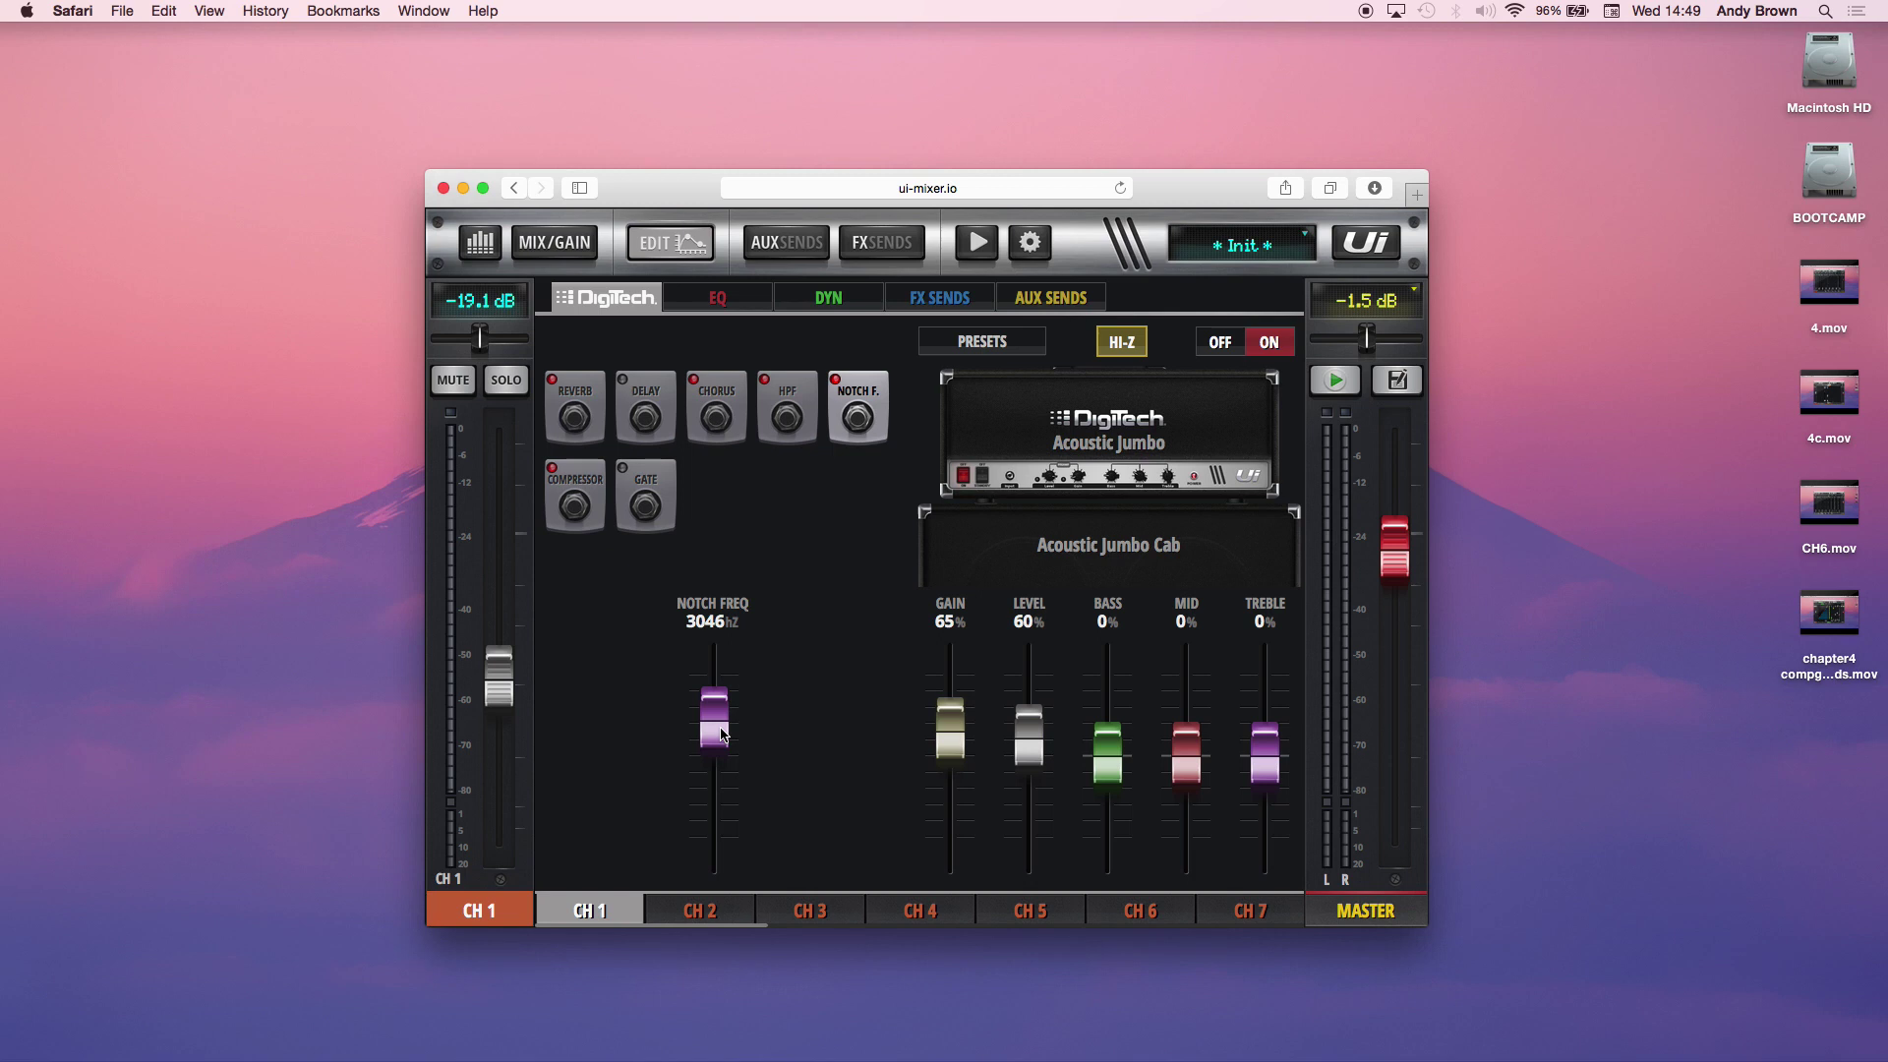
pyautogui.click(718, 298)
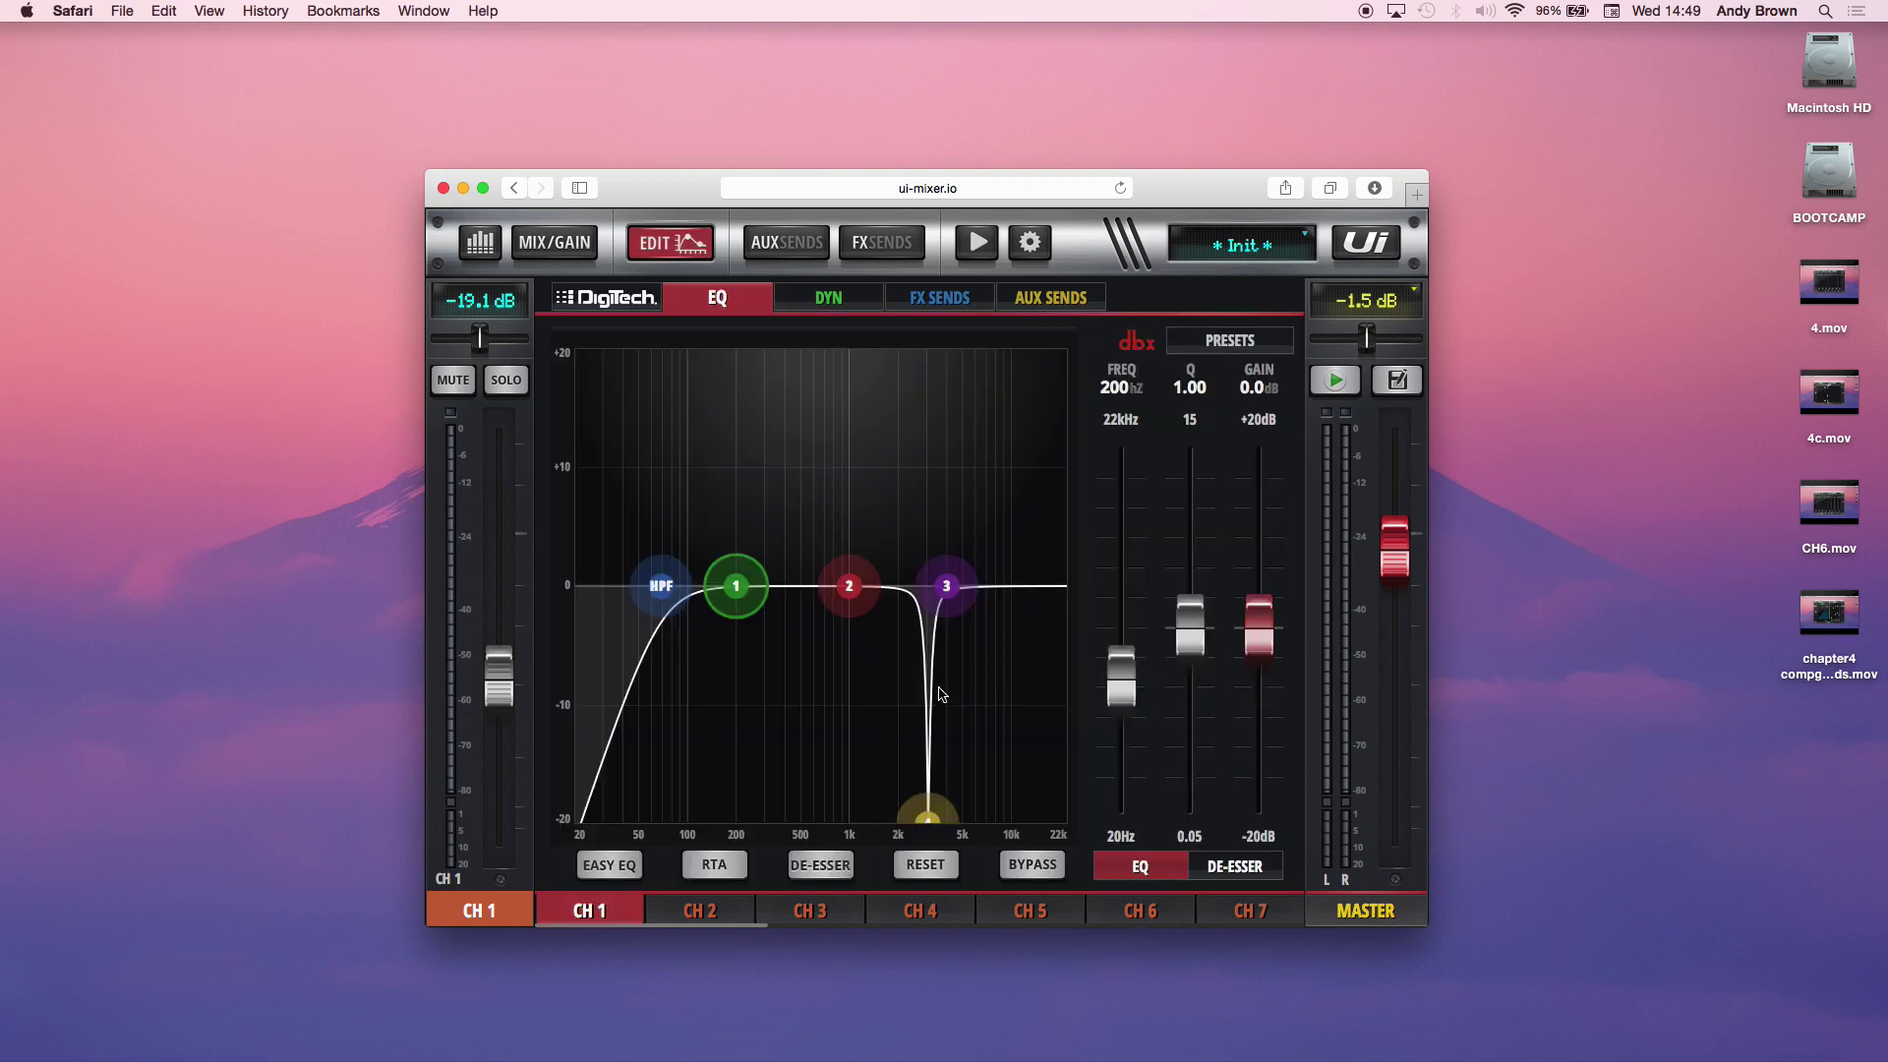
pyautogui.click(610, 311)
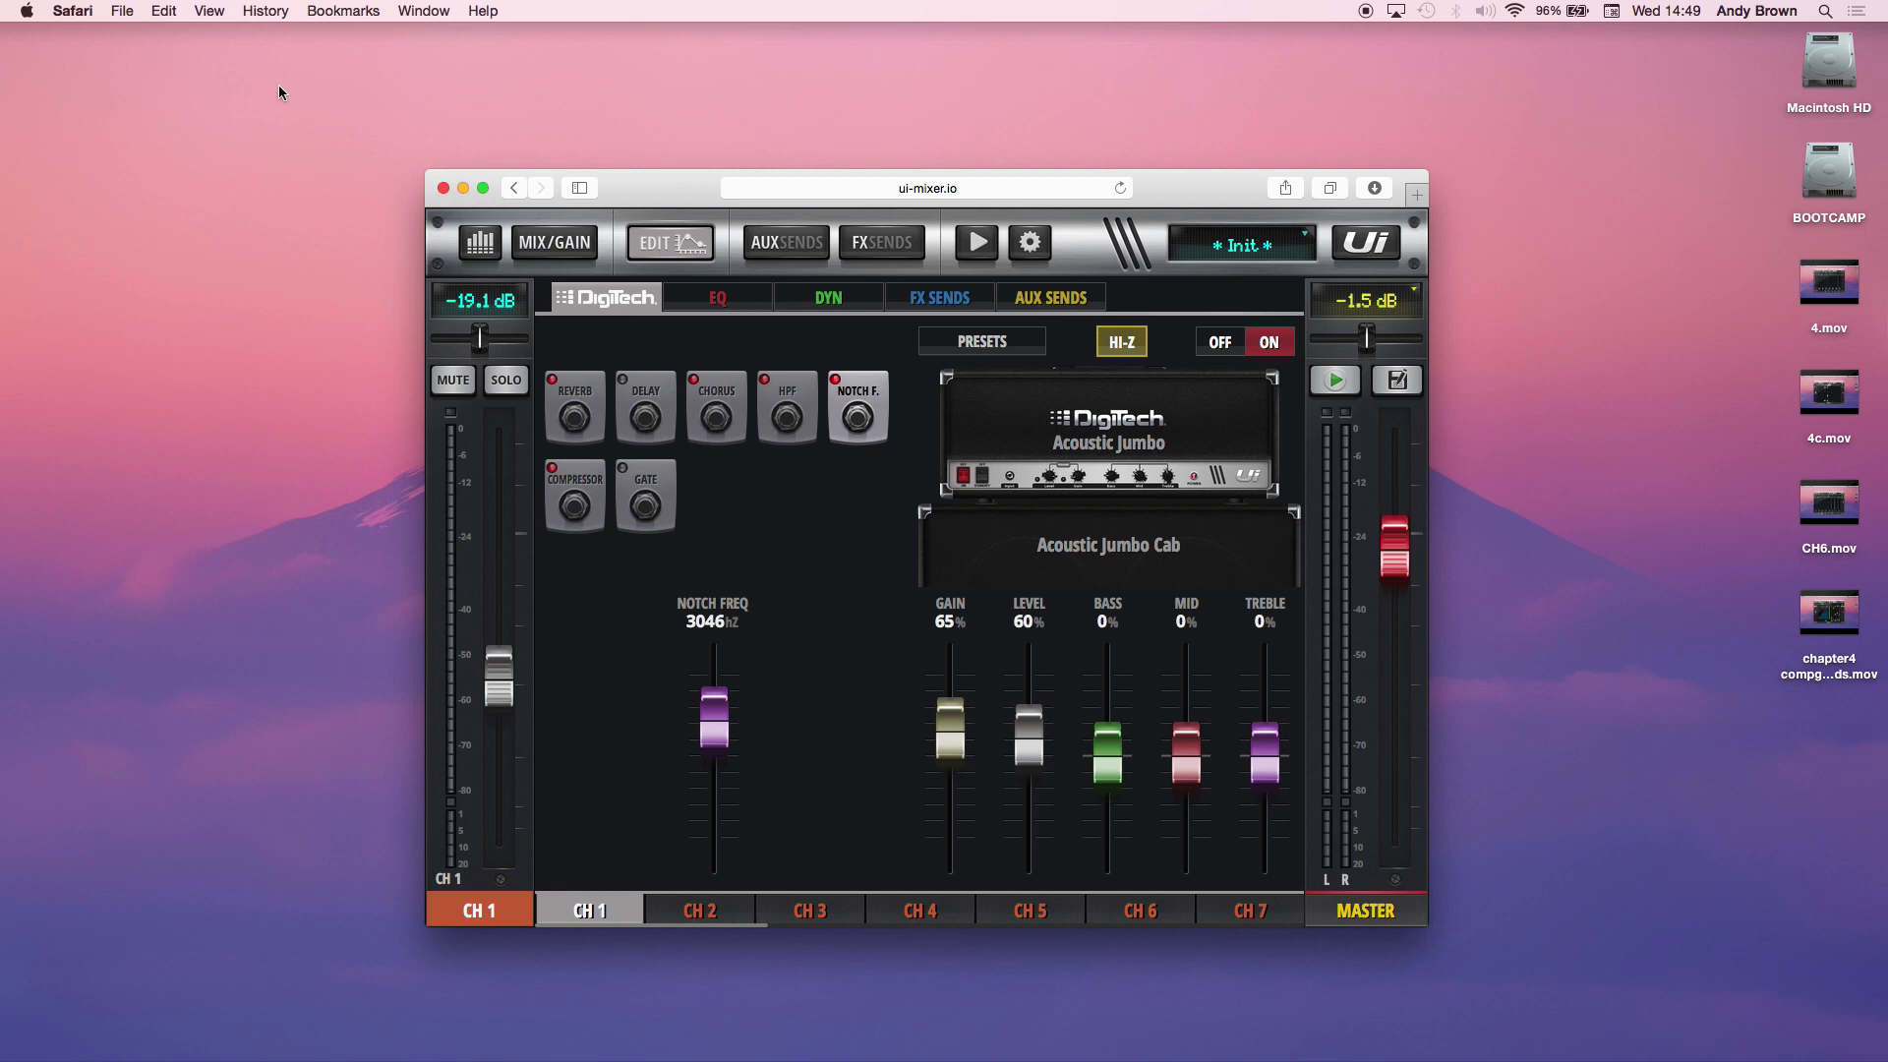
# - Review the compressor and gate pedals, then switch channel 1's DigiTech section OFF
pyautogui.click(564, 486)
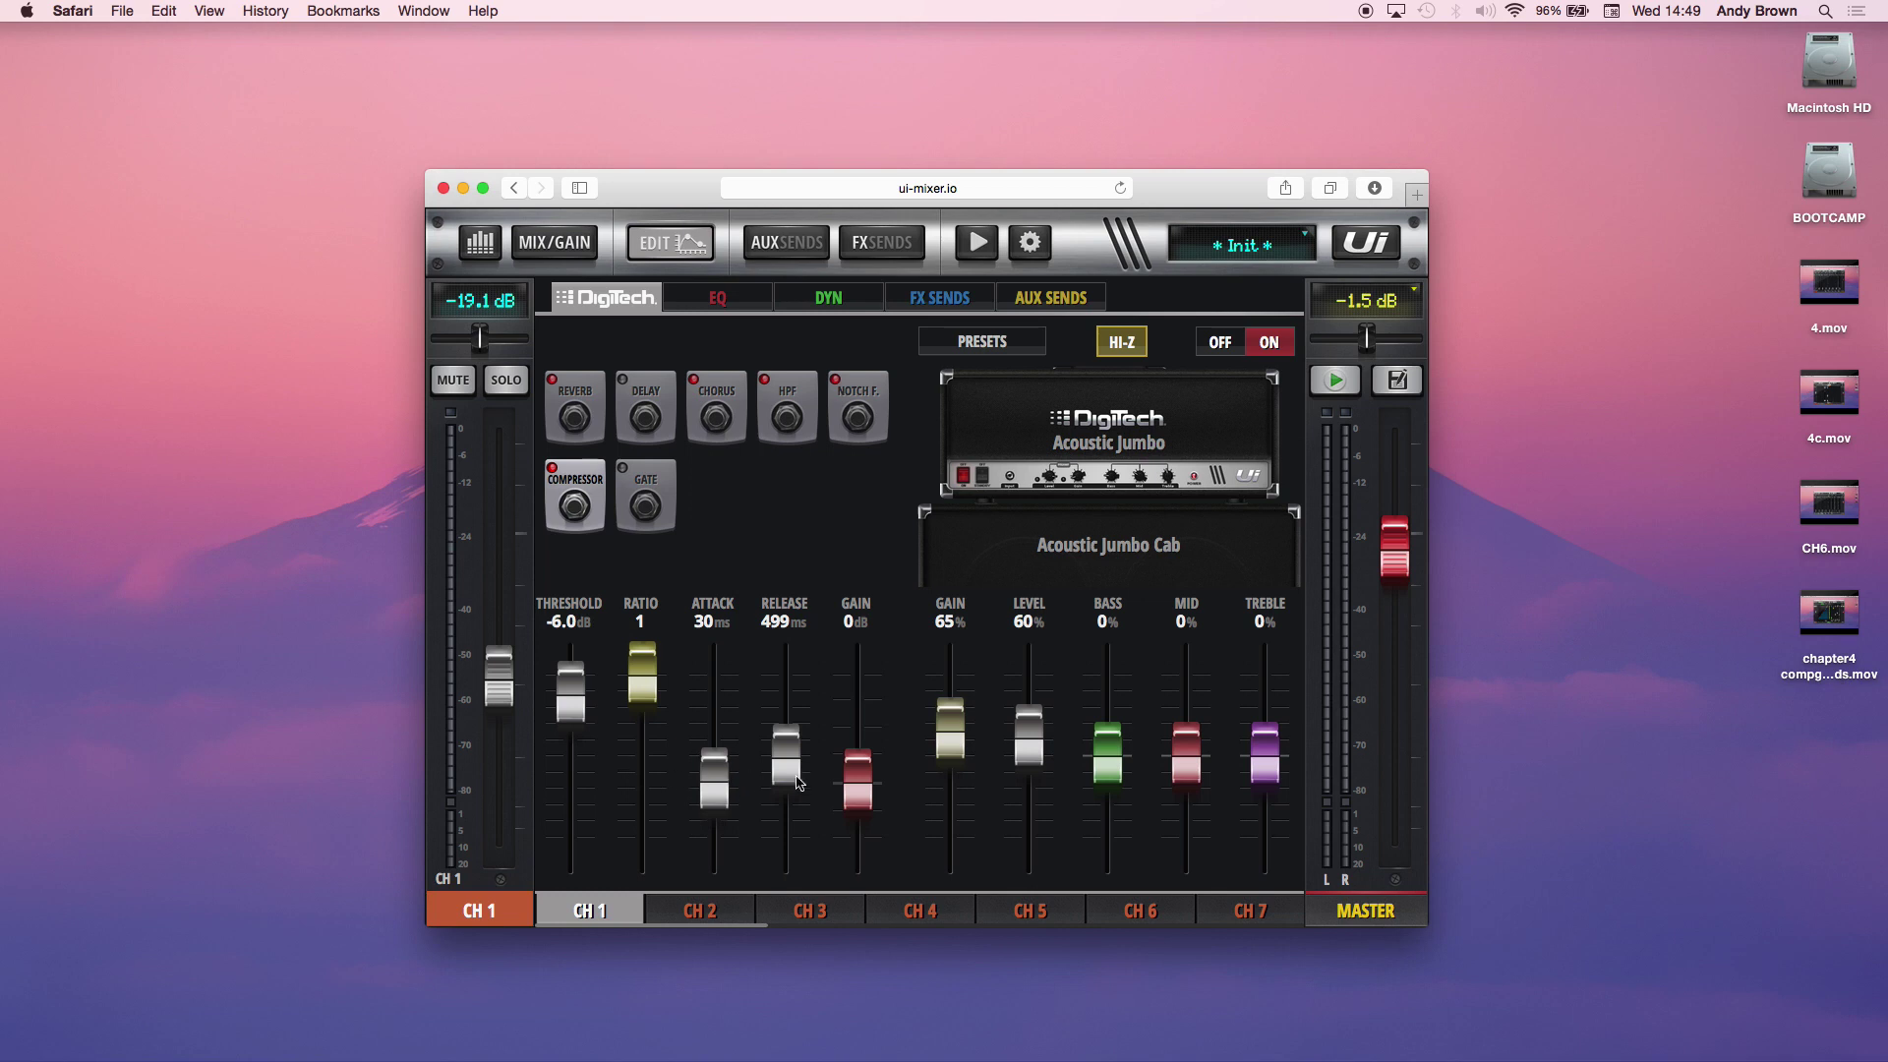
pyautogui.click(668, 489)
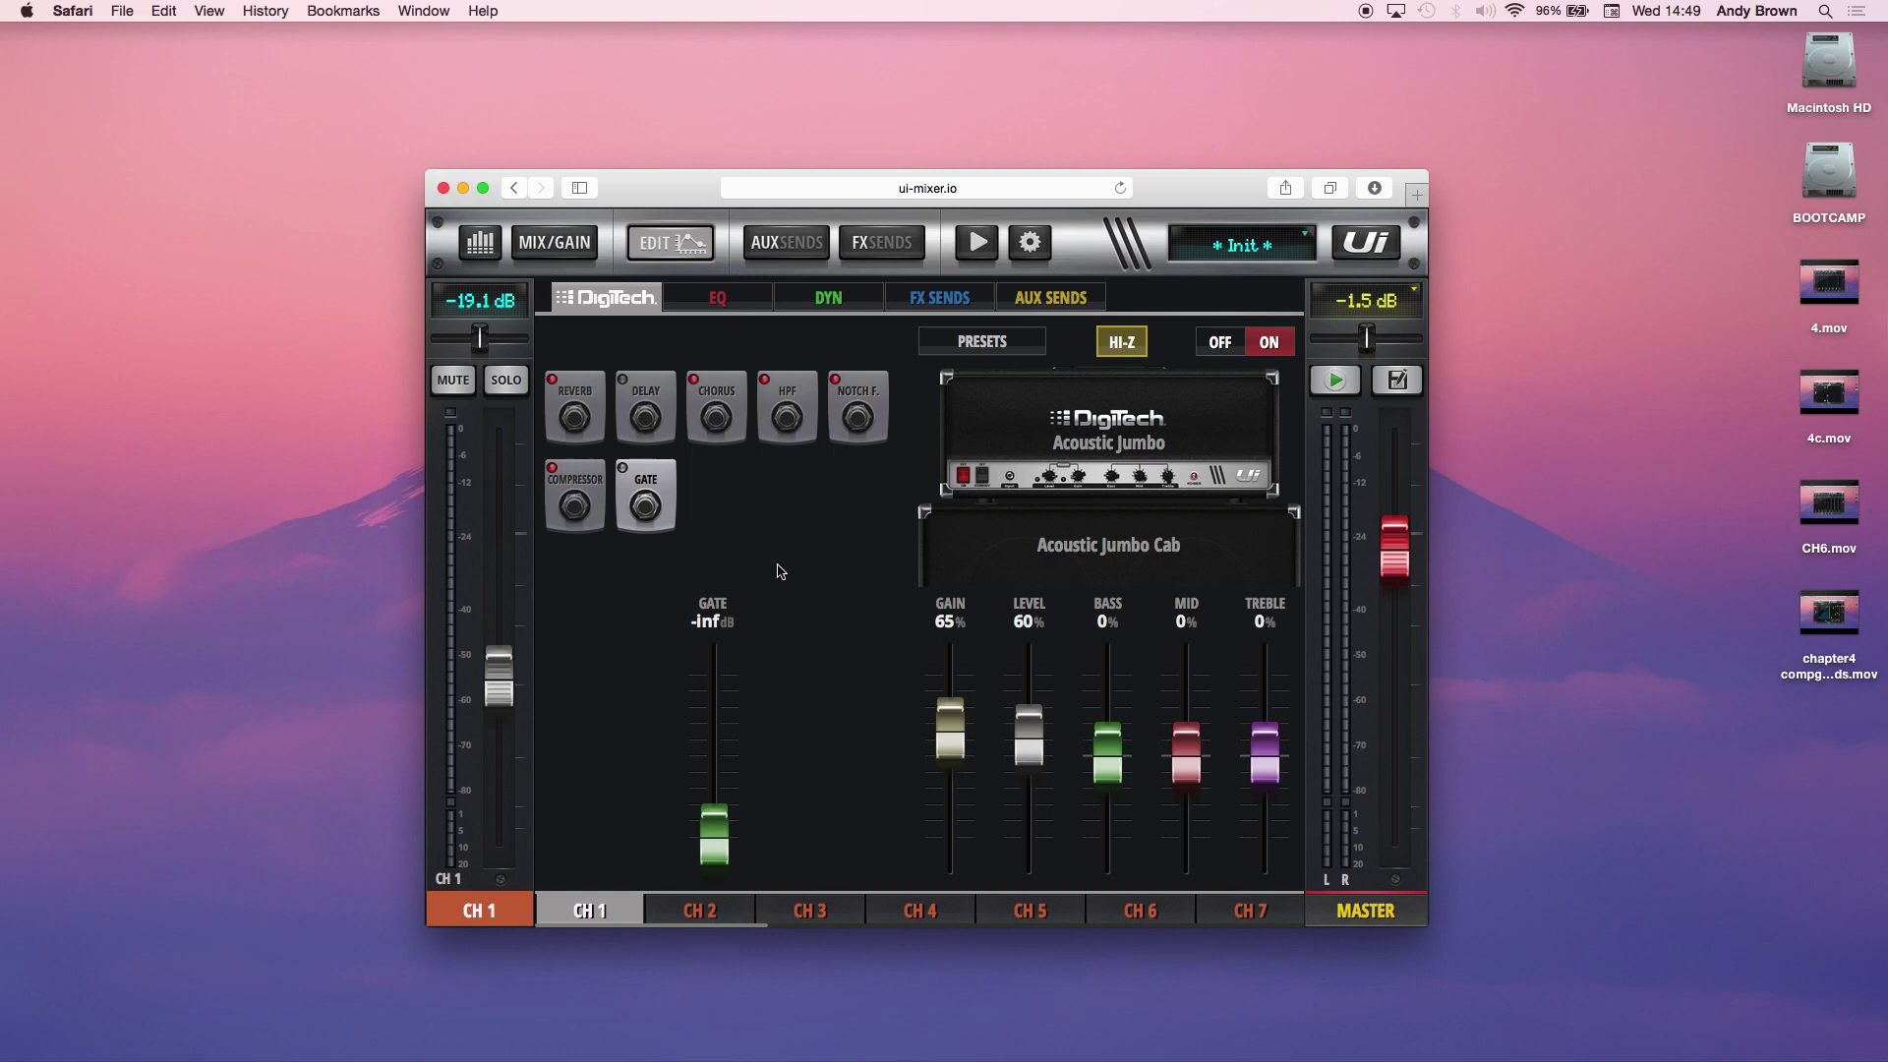
pyautogui.click(1221, 346)
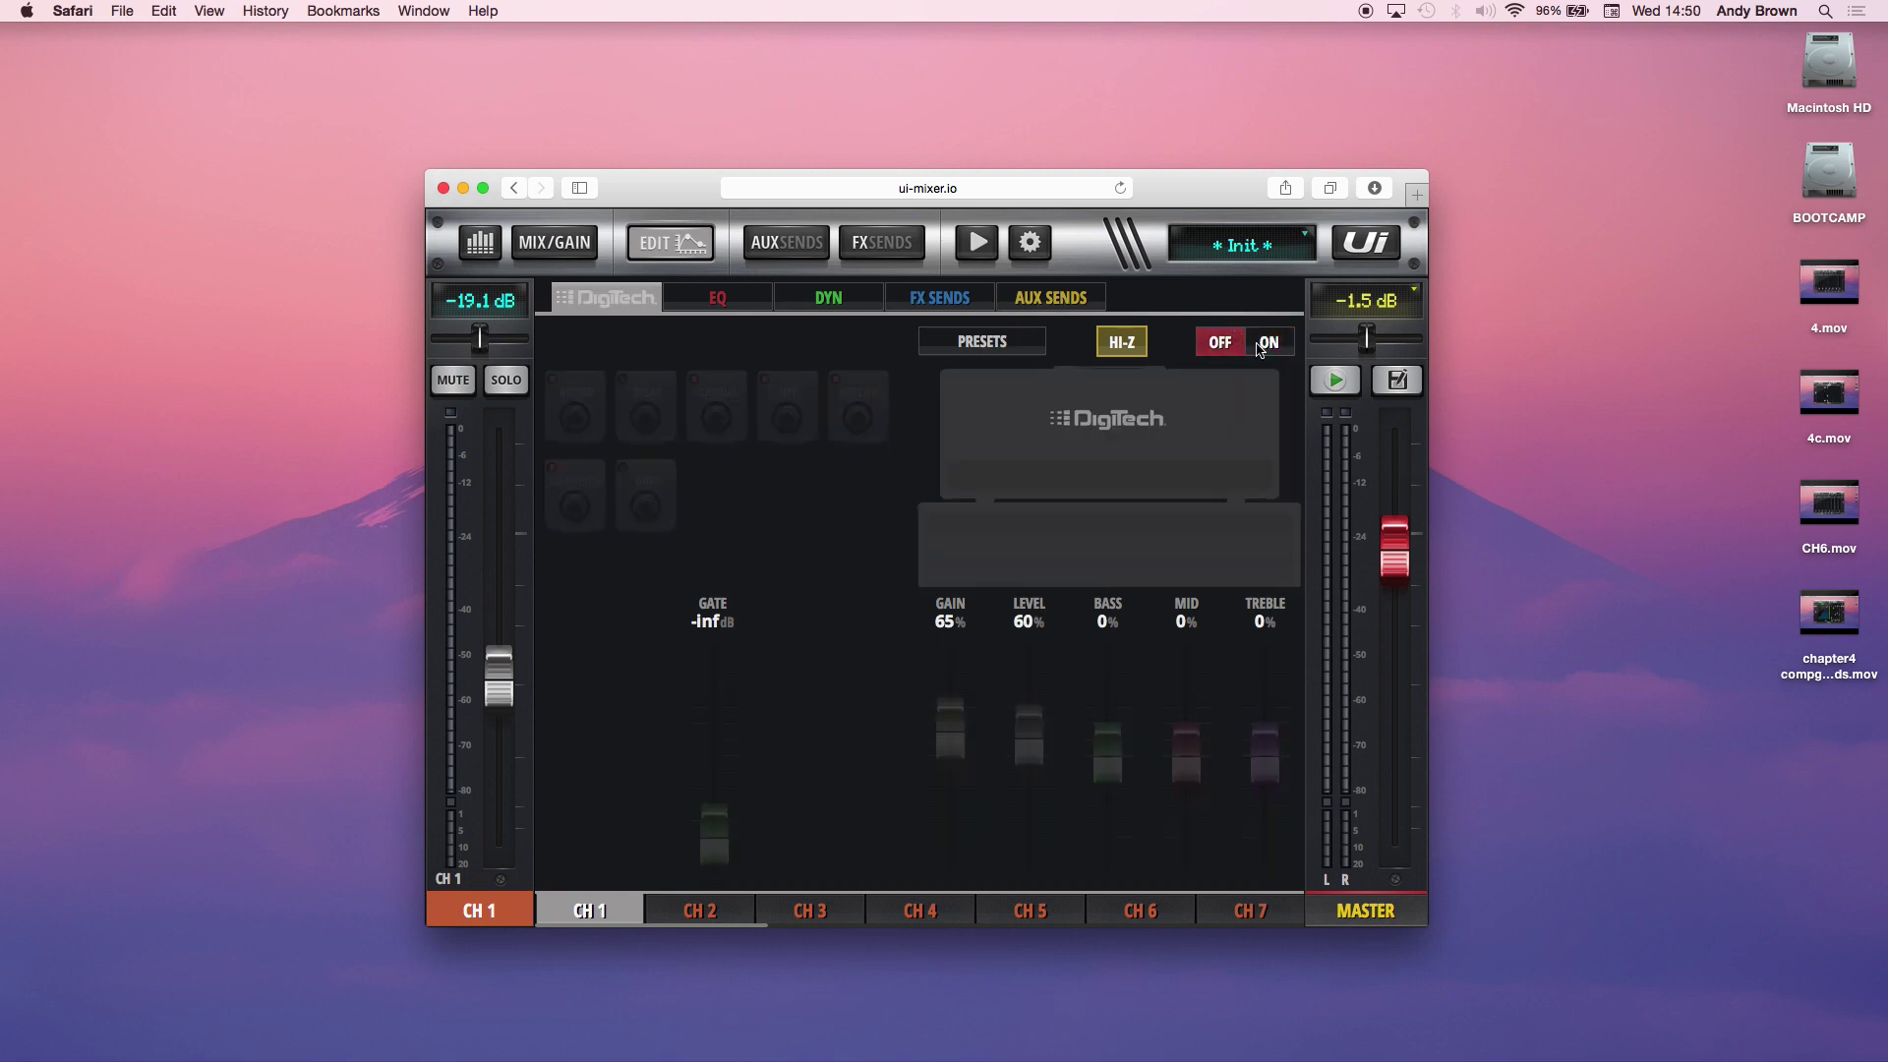